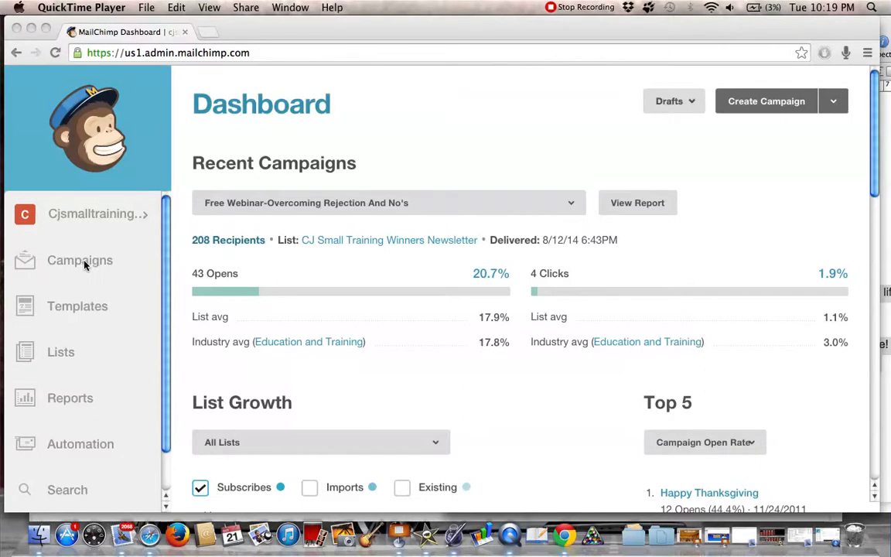
Create a Regular ol' Campaign addressed to the entire Training Winners Magazine list and continue to its setup
click(85, 264)
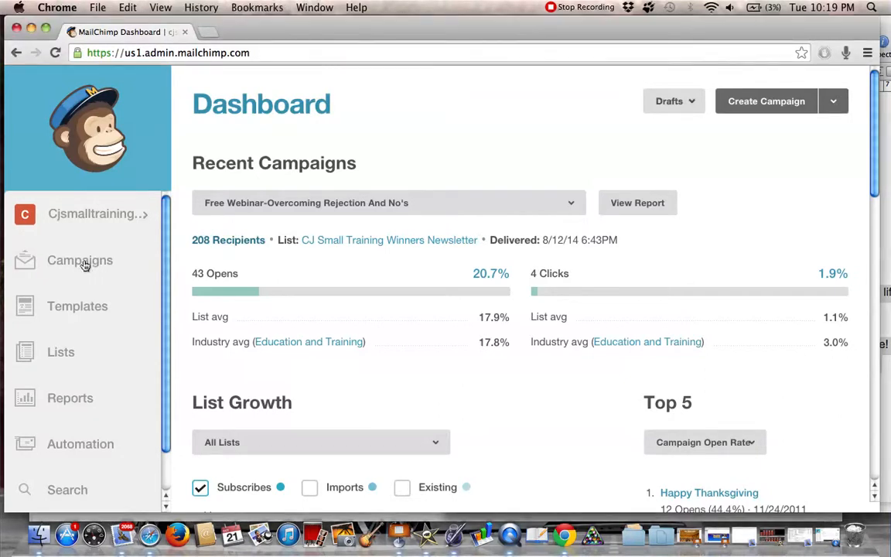
click(86, 264)
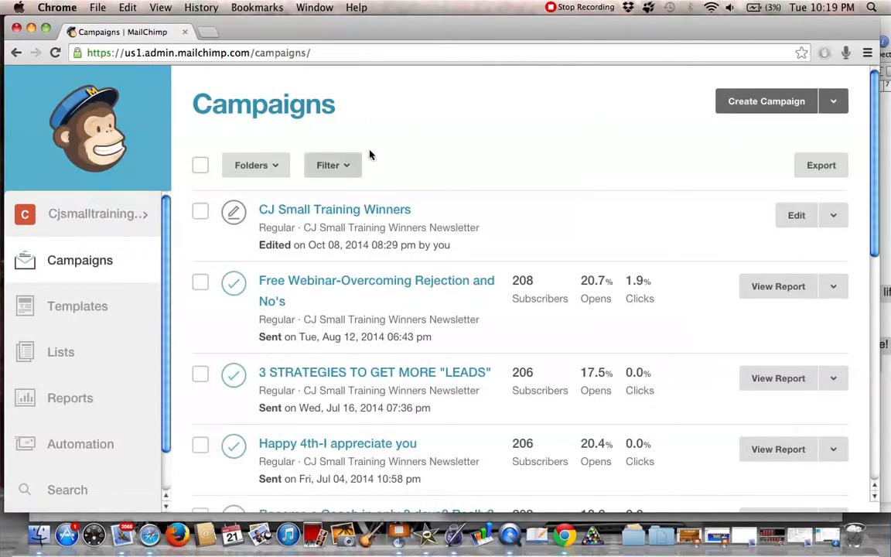
click(759, 109)
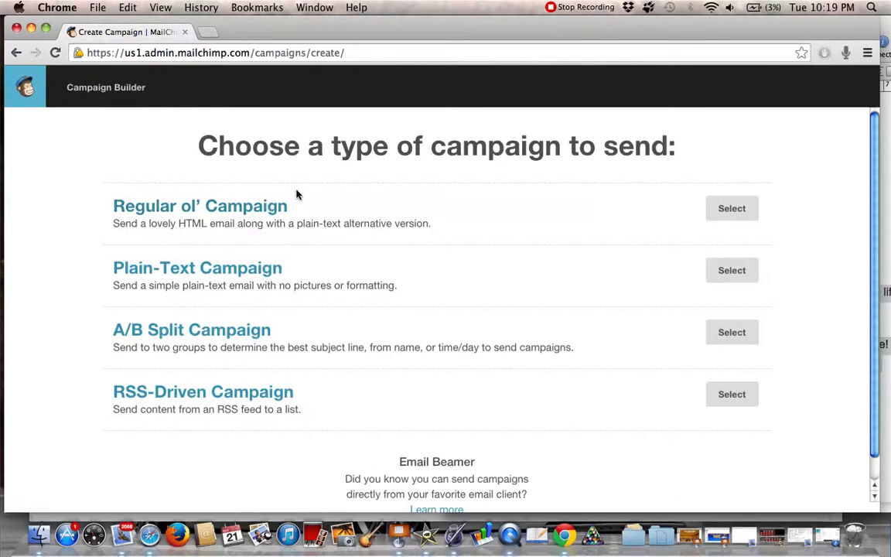
click(732, 209)
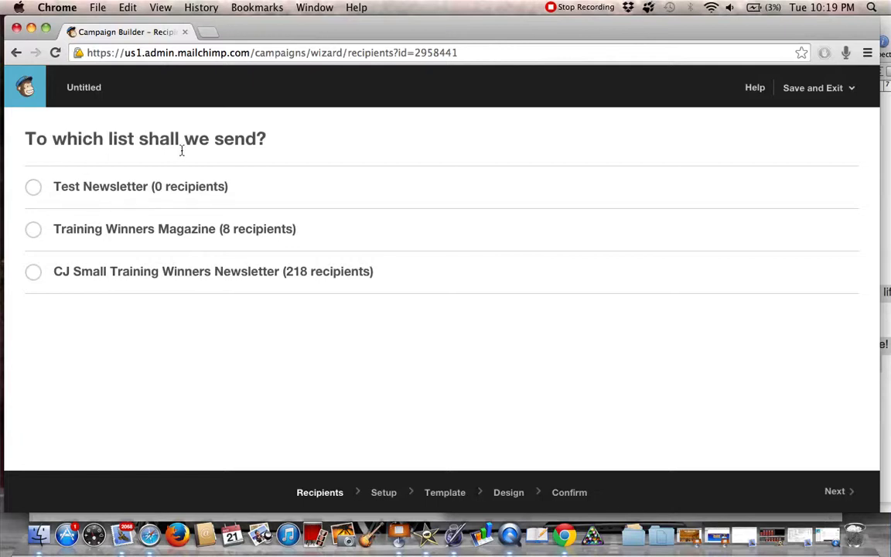
click(33, 231)
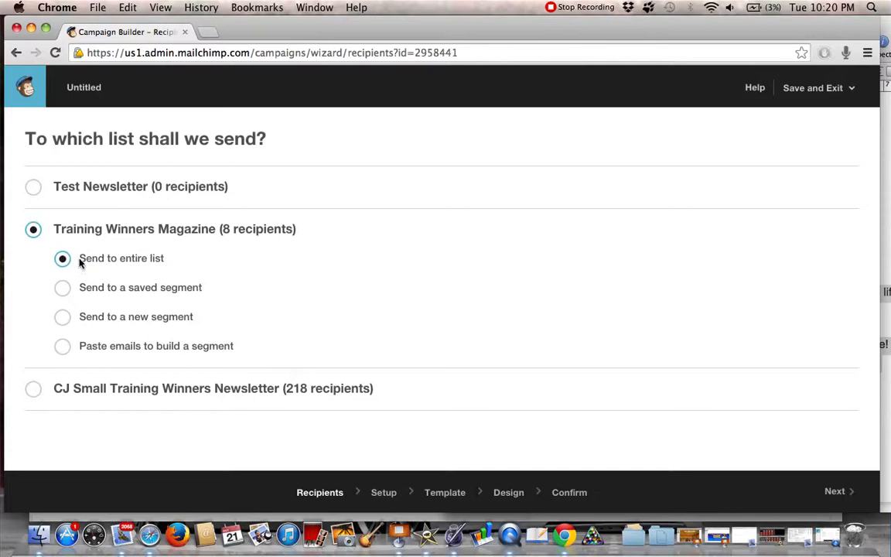
click(841, 491)
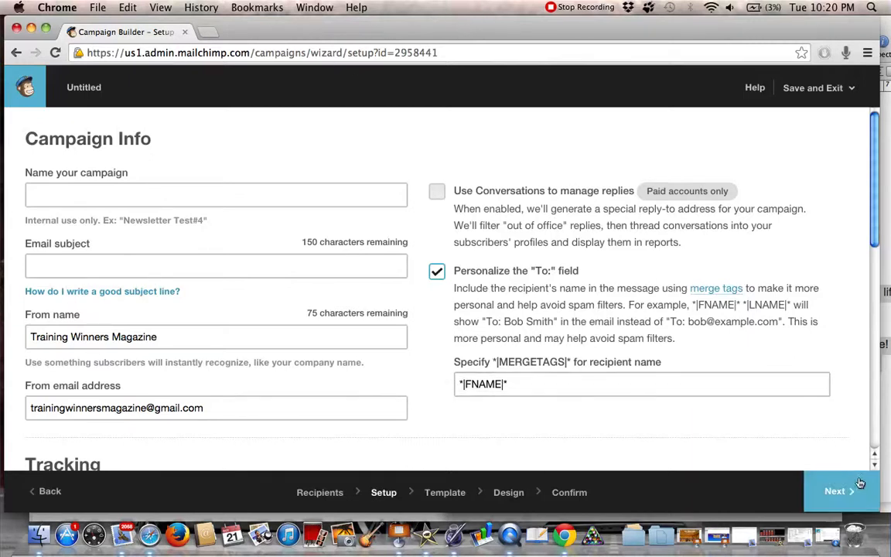
drag(869, 26, 830, 25)
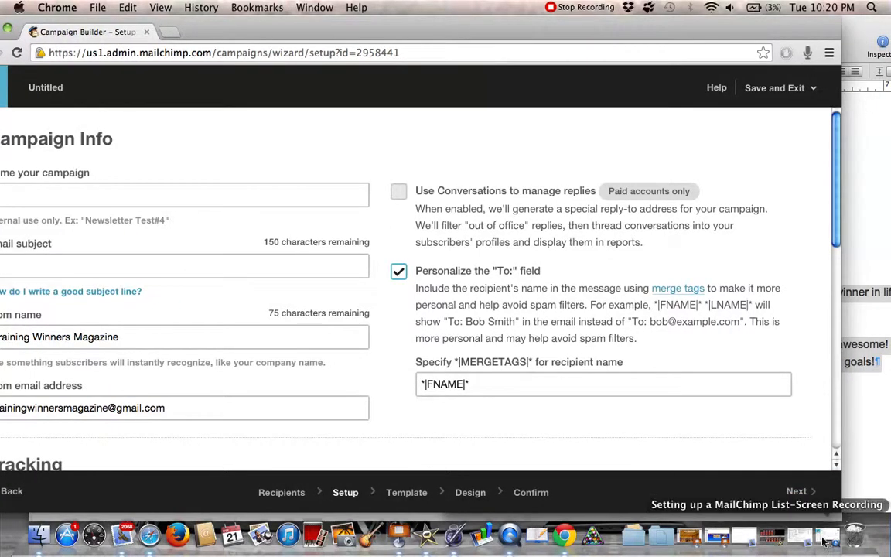
drag(840, 518, 819, 519)
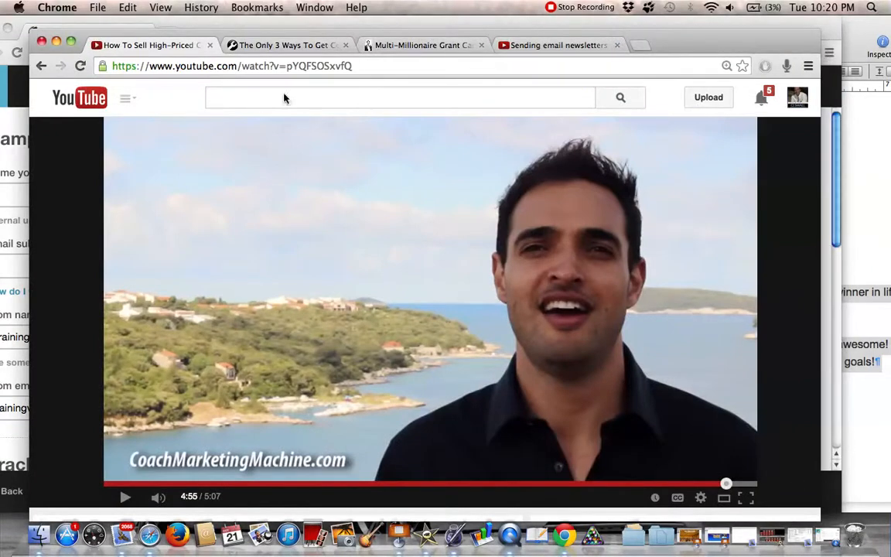
click(19, 95)
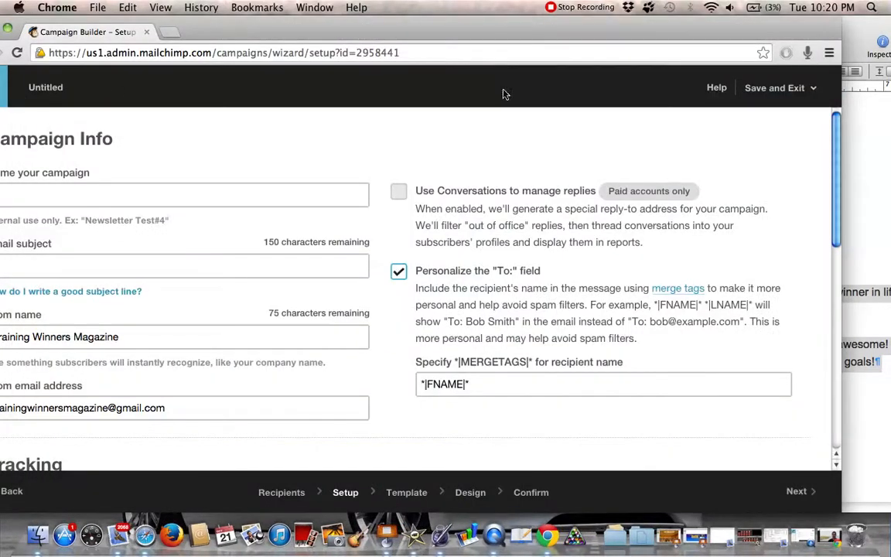
drag(477, 31, 556, 29)
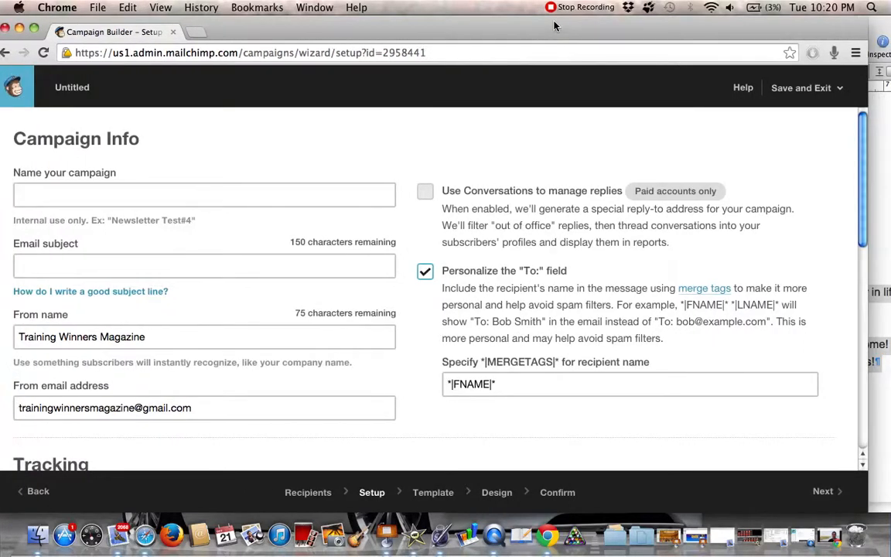
drag(368, 34, 408, 31)
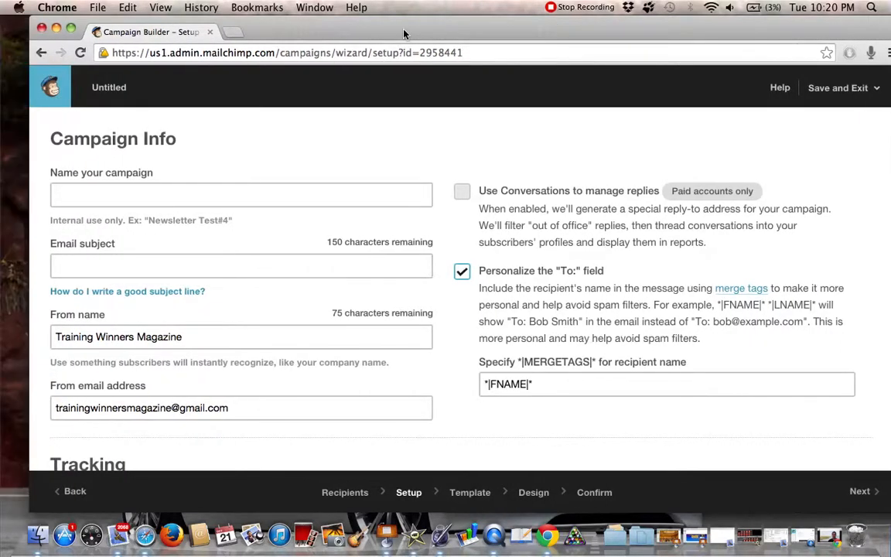
click(100, 197)
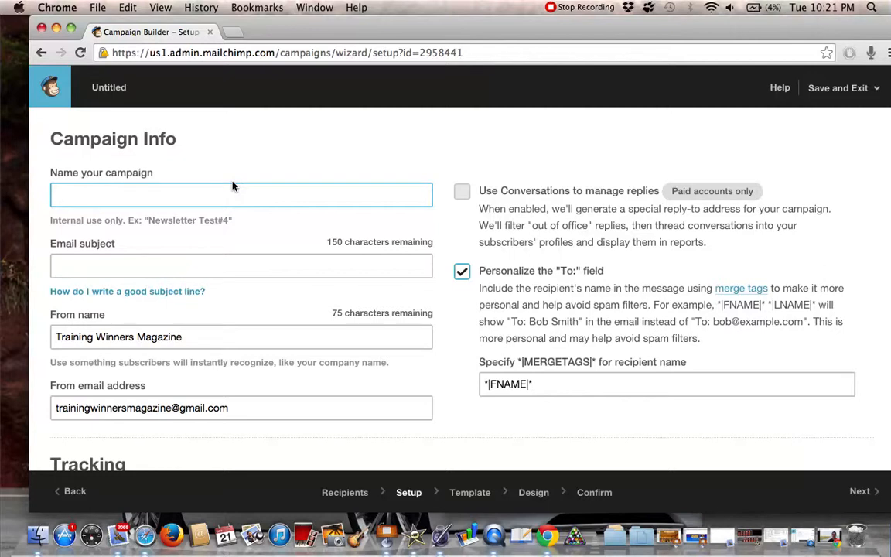
text(health tip 31)
key(BackSpace)
key(BackSpace)
key(BackSpace)
key(BackSpace)
key(BackSpace)
key(BackSpace)
key(BackSpace)
key(BackSpace)
key(BackSpace)
key(BackSpace)
key(BackSpace)
key(BackSpace)
key(BackSpace)
key(BackSpace)
key(BackSpace)
key(BackSpace)
text(T)
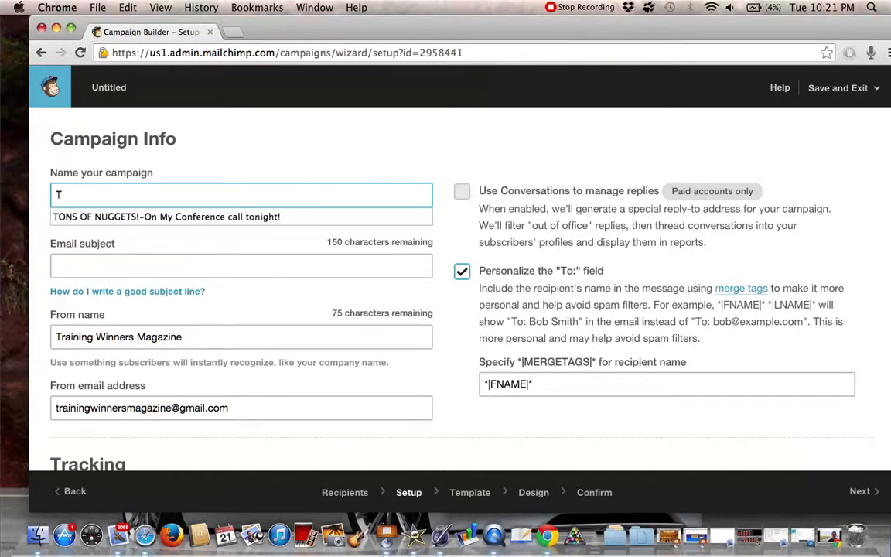
key(BackSpace)
Name the campaign "Magazine Advertising Tips" and set the email subject to "Magazine Ad Tips"
text(Magazine Advertising Tips)
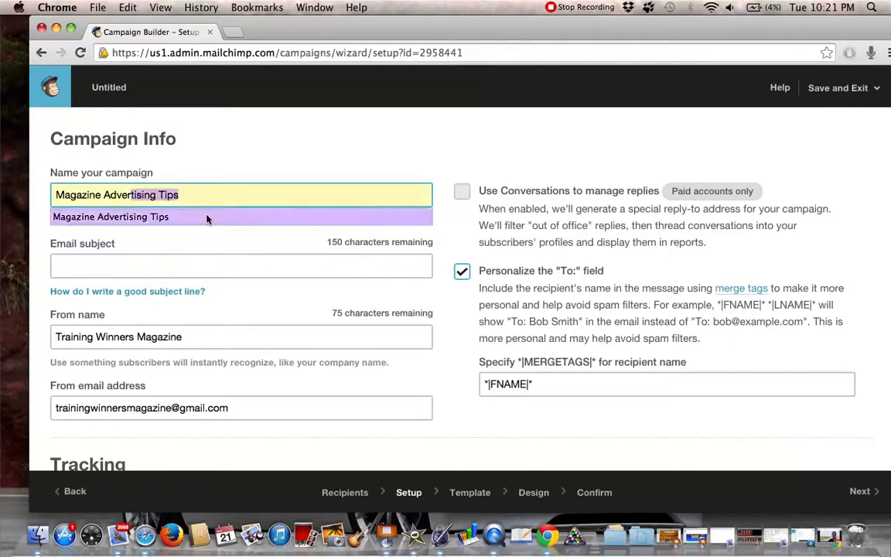
click(208, 217)
click(138, 265)
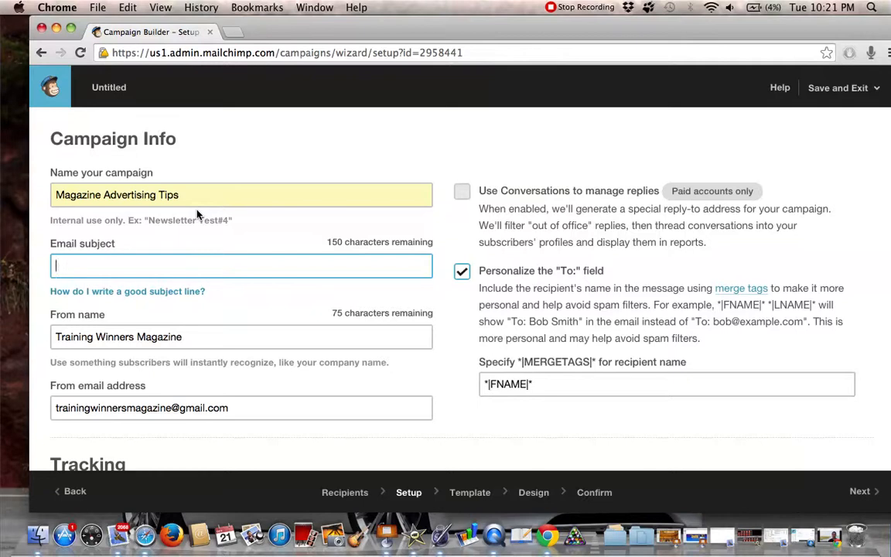
text(Ma)
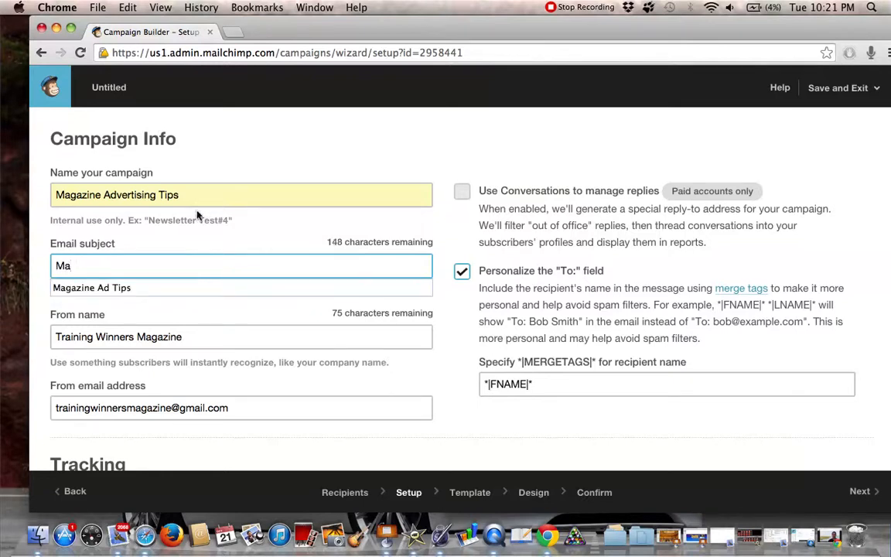
click(120, 286)
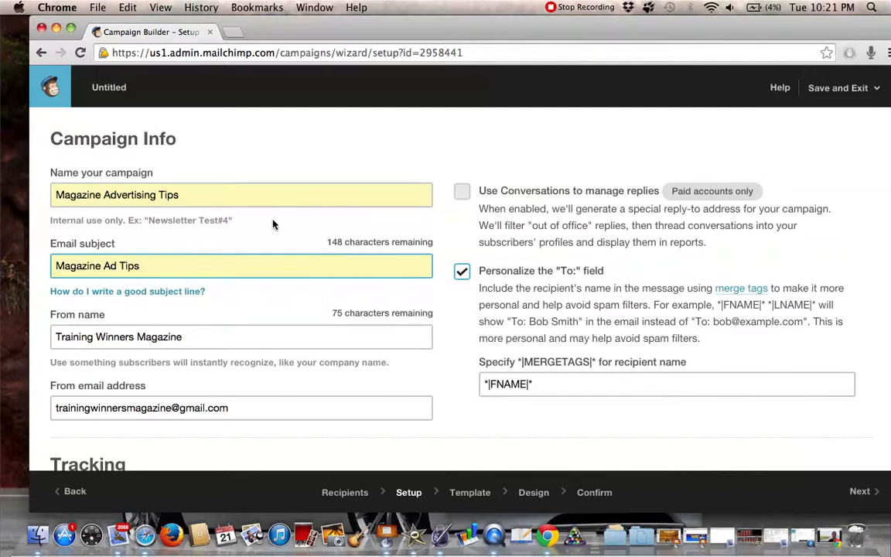
Examine the sender name that the campaign shows to its subscribers
scroll(272, 225, down, 3)
triple_click(82, 238)
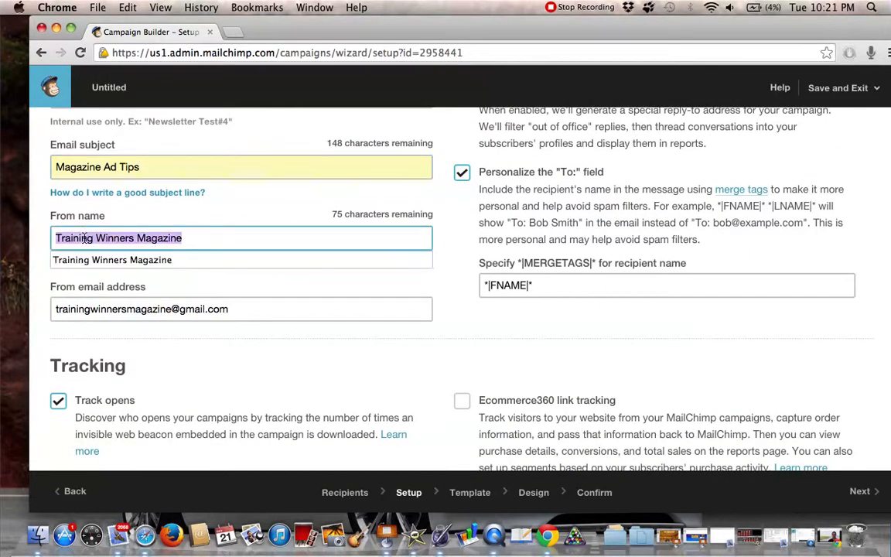
click(83, 238)
triple_click(83, 238)
double_click(114, 236)
triple_click(113, 236)
click(147, 237)
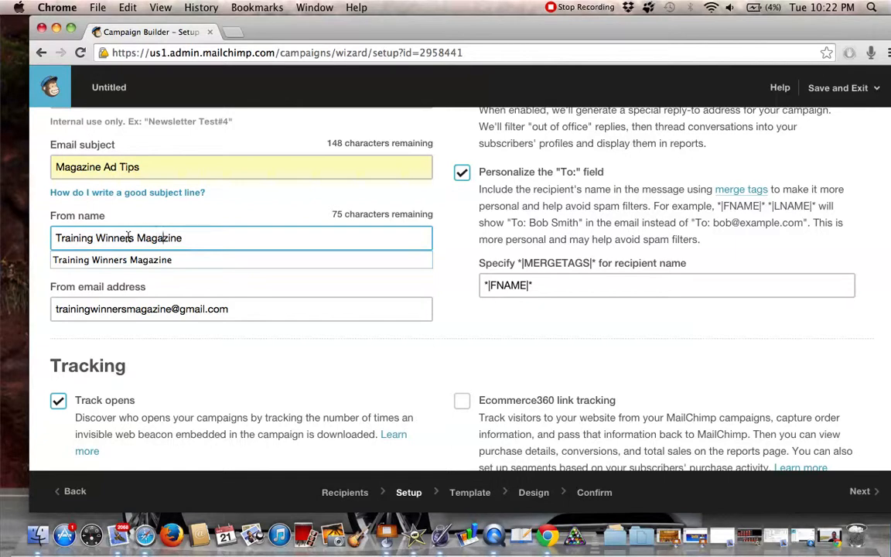
triple_click(167, 238)
double_click(101, 241)
triple_click(101, 240)
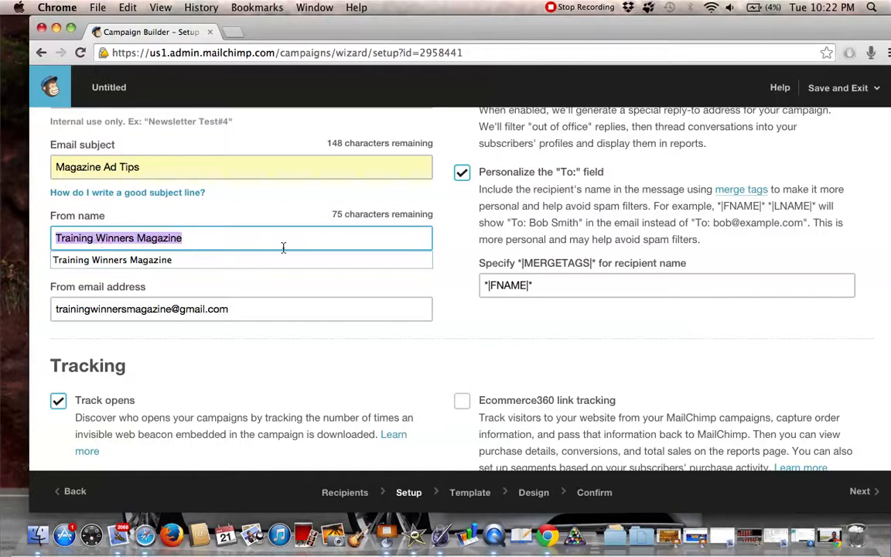
click(236, 246)
double_click(235, 246)
Review the tracking, social media and additional options in the campaign setup
scroll(468, 301, down, 5)
scroll(679, 307, down, 4)
scroll(657, 205, down, 3)
scroll(640, 186, up, 9)
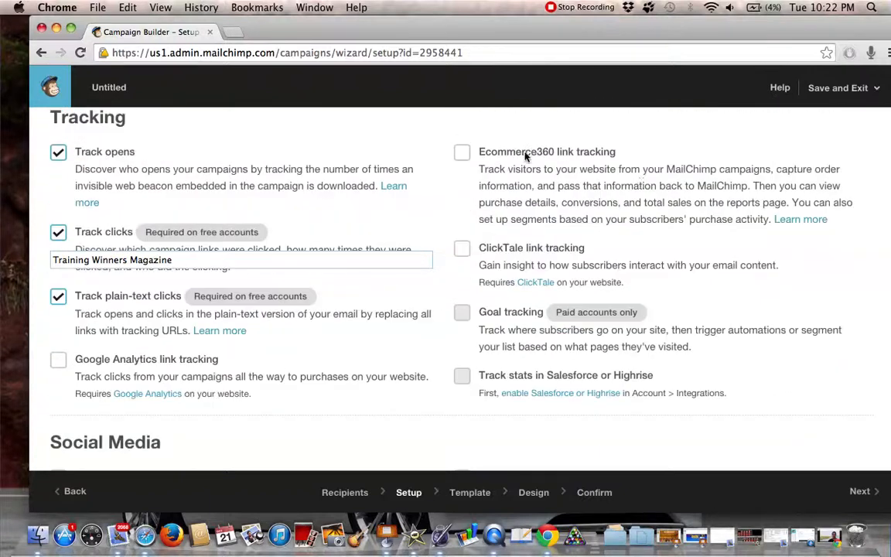
scroll(438, 151, down, 6)
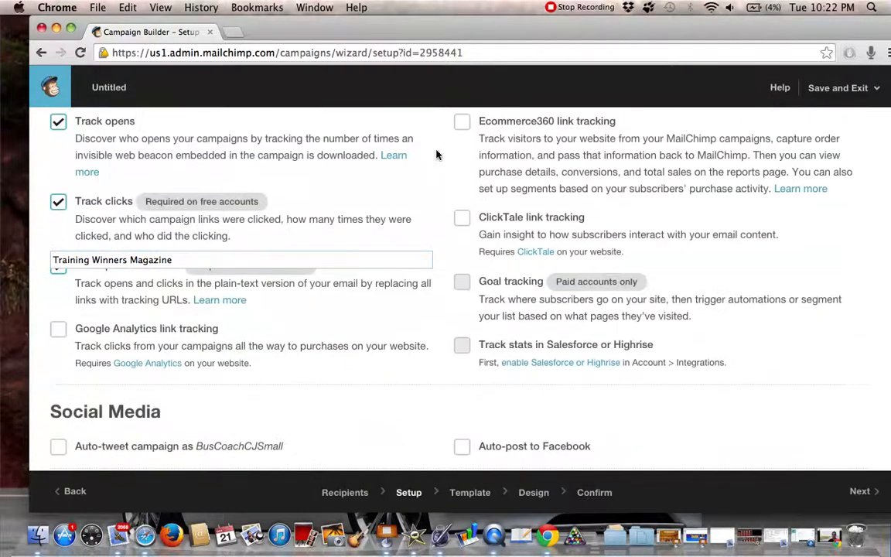
scroll(348, 262, down, 3)
scroll(295, 275, down, 2)
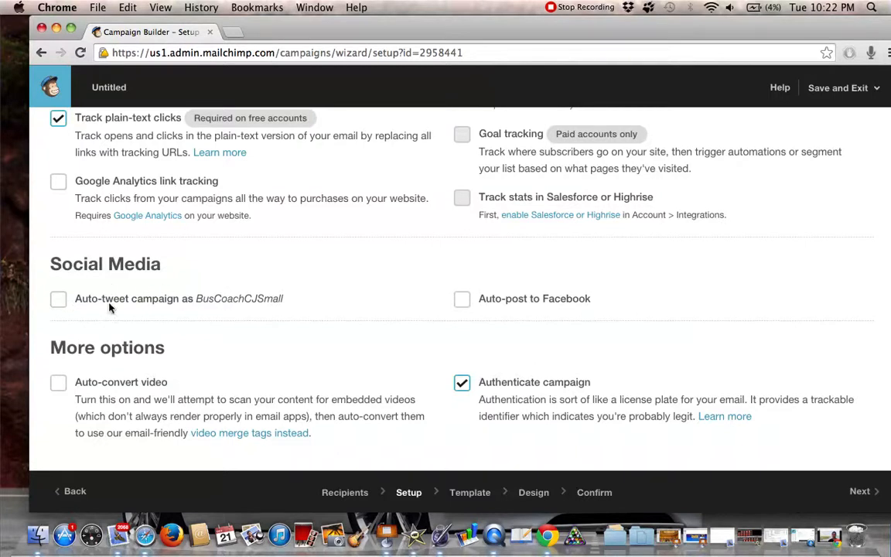
click(459, 300)
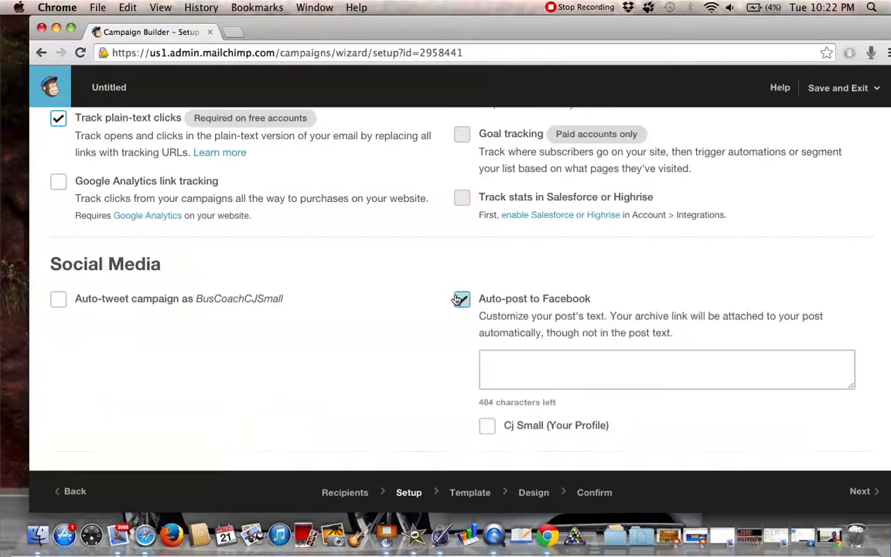
click(462, 300)
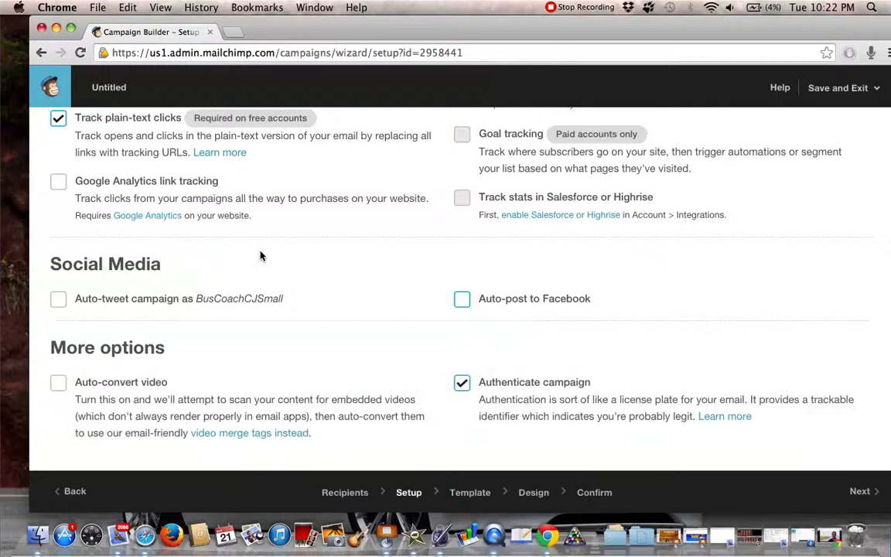
click(57, 300)
click(58, 300)
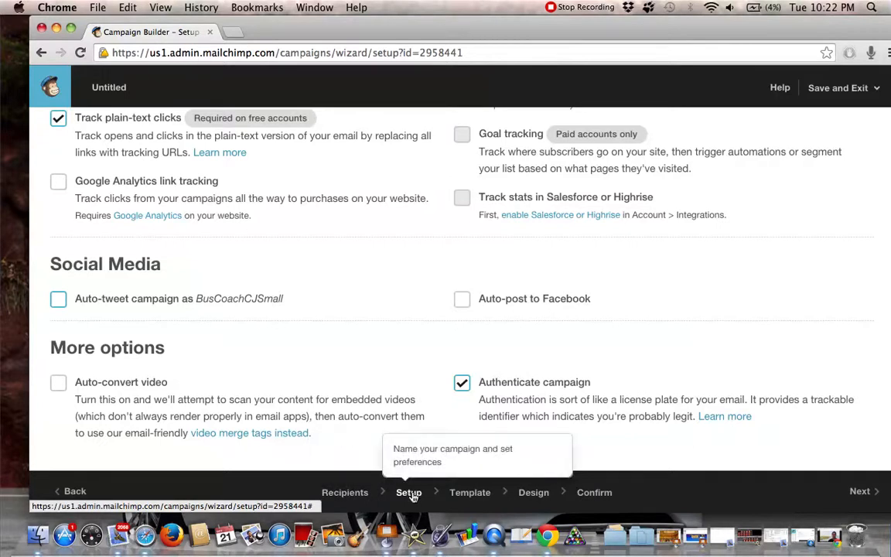
Continue to the template selection and look through the Basic drag-and-drop layouts
click(864, 490)
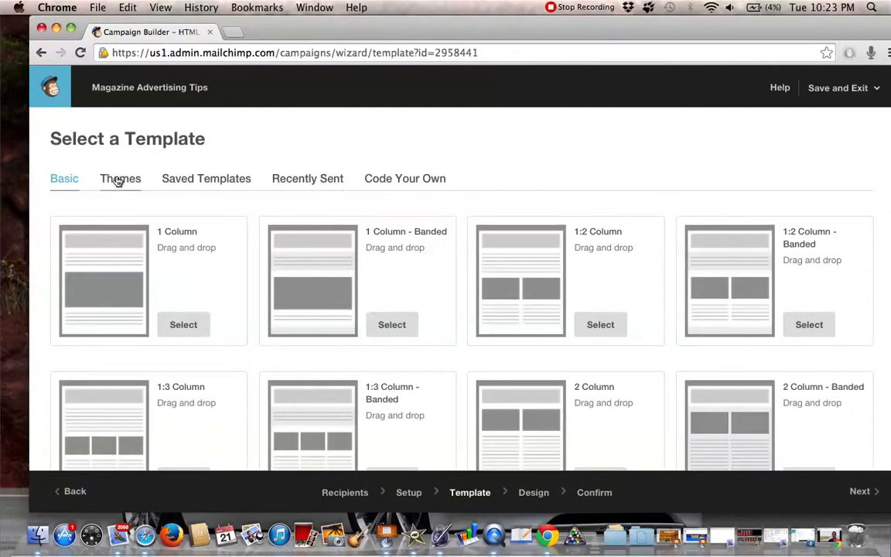
scroll(254, 263, down, 5)
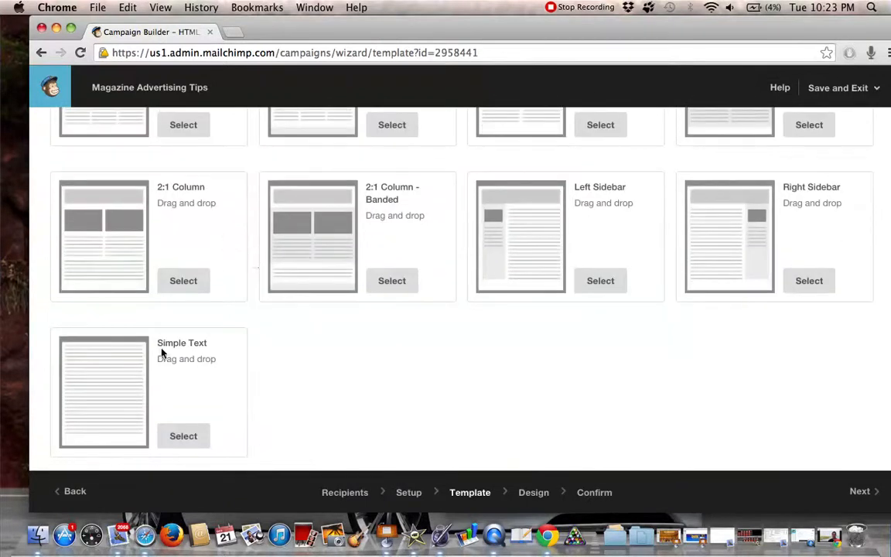
scroll(214, 246, up, 3)
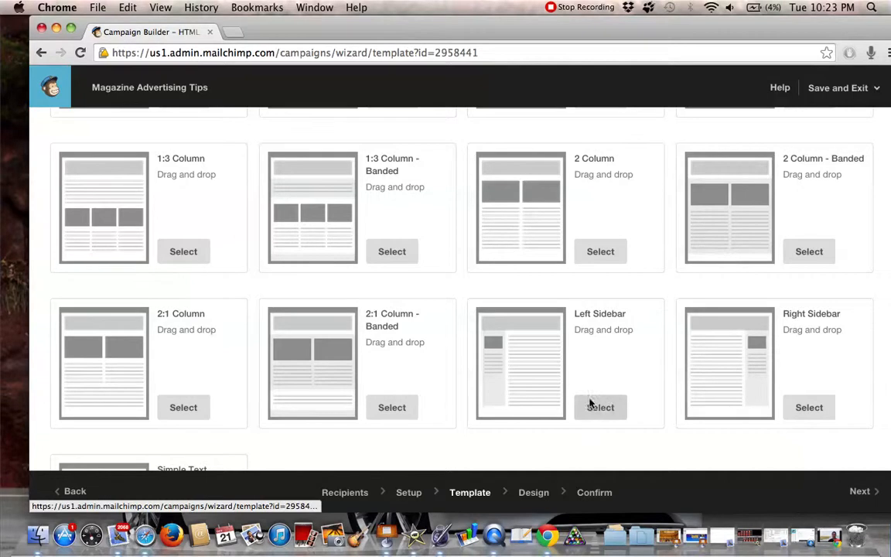
scroll(462, 361, up, 5)
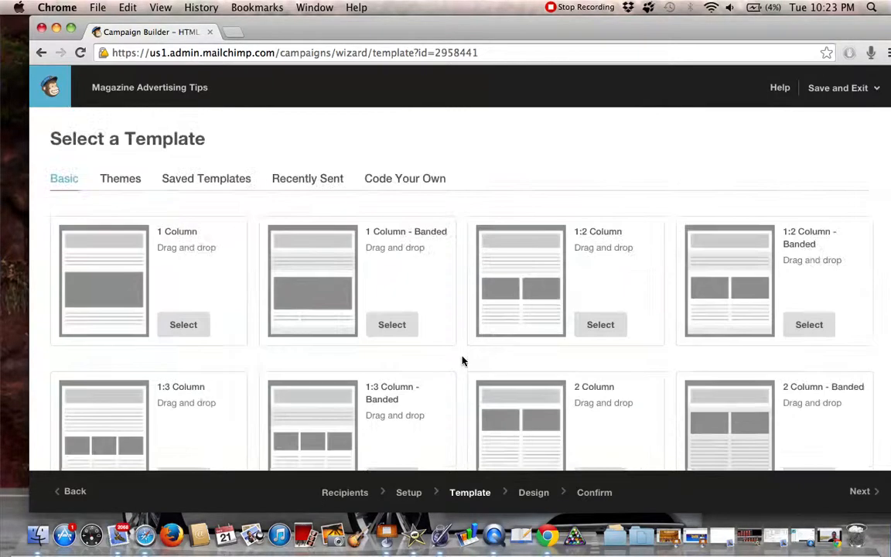
Look through the themed templates, including the Featured, AutoConnect, Birthday, Coupons and eCommerce categories
click(115, 180)
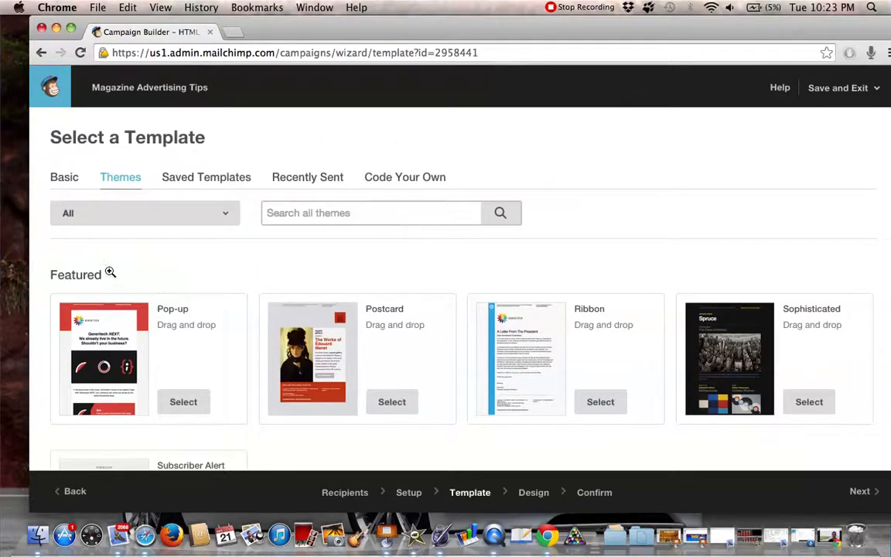
scroll(116, 267, down, 4)
scroll(137, 252, down, 5)
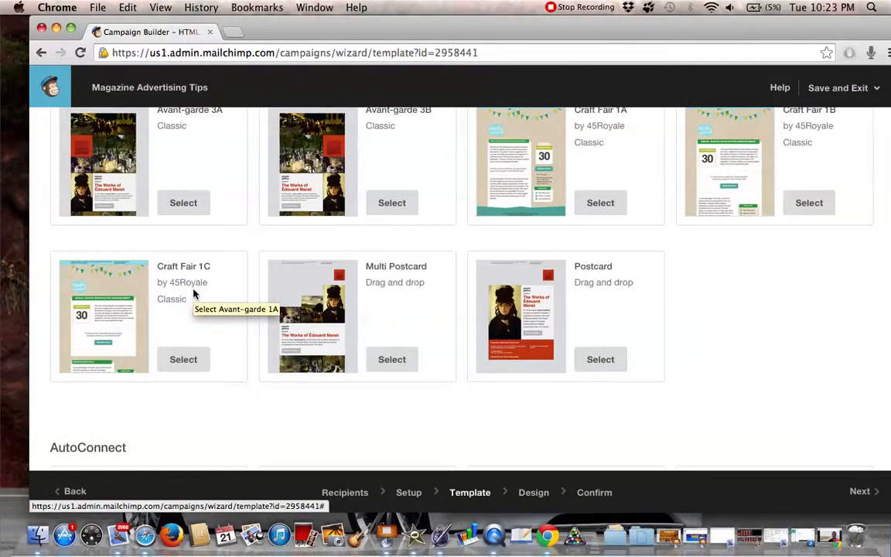
scroll(183, 382, down, 3)
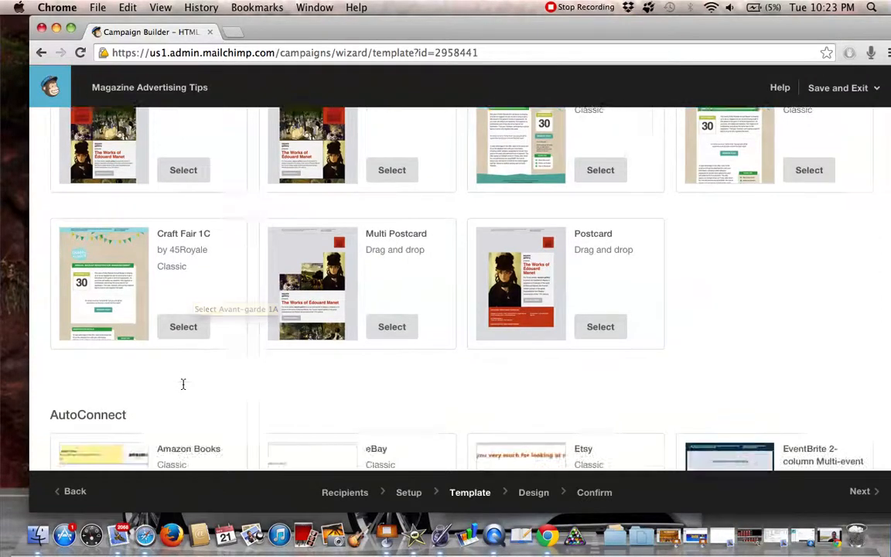
scroll(183, 384, down, 15)
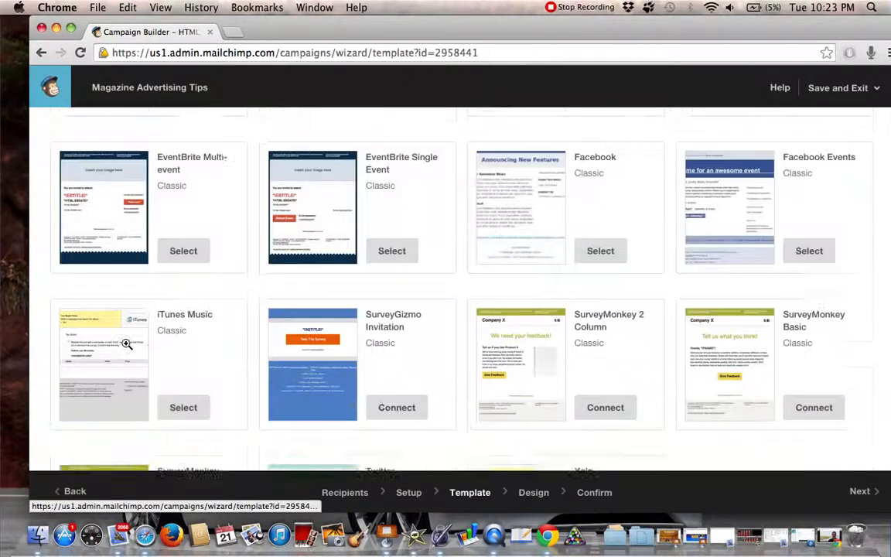
scroll(127, 345, down, 4)
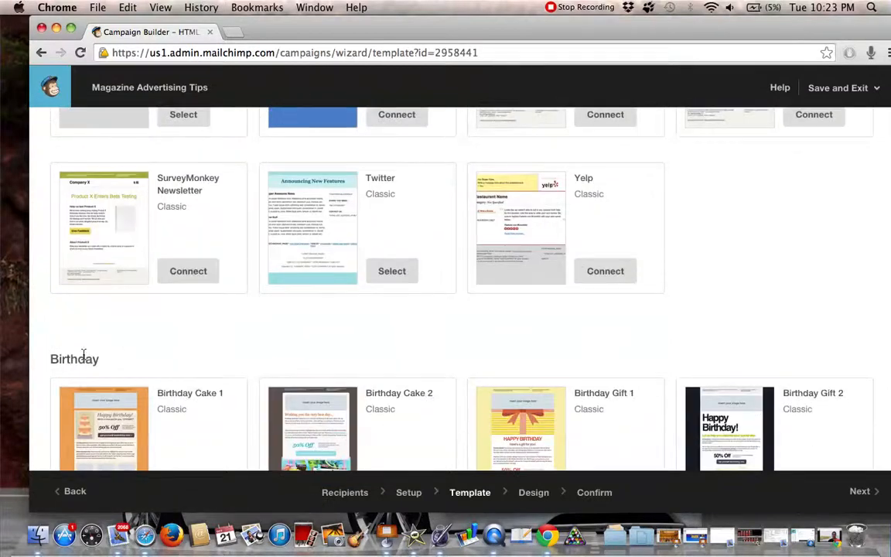
scroll(144, 352, down, 8)
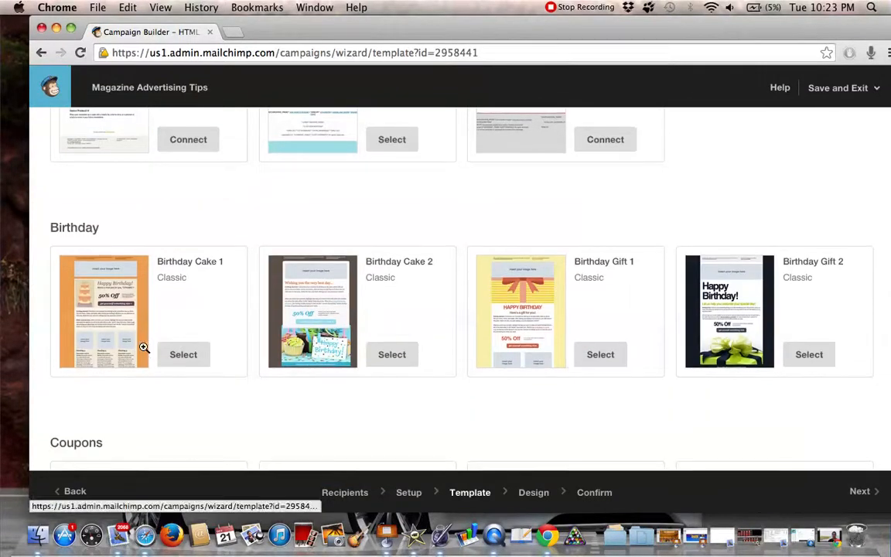
scroll(169, 359, down, 5)
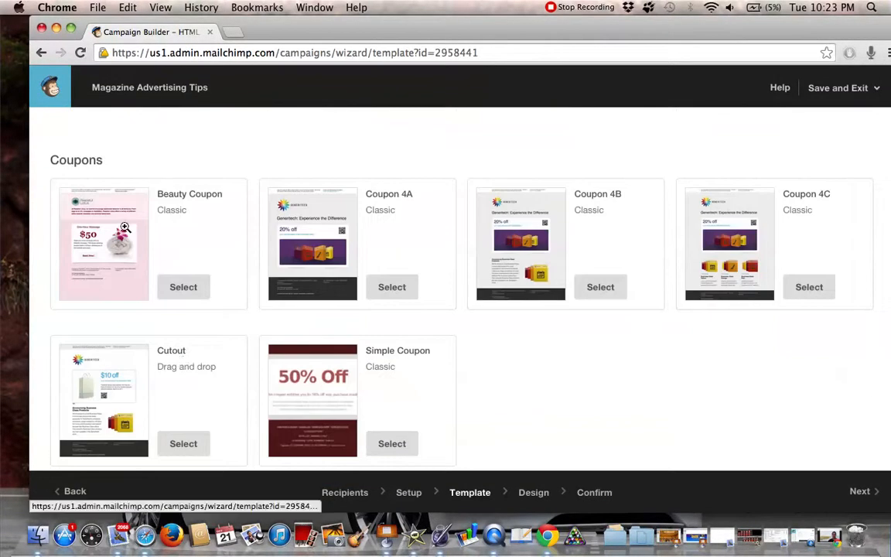
scroll(126, 264, down, 3)
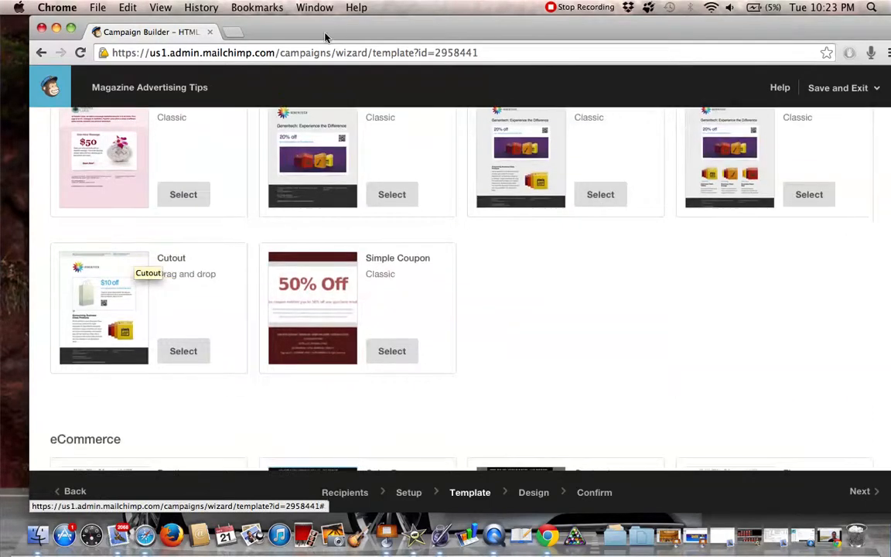
drag(339, 31, 327, 30)
scroll(318, 126, down, 5)
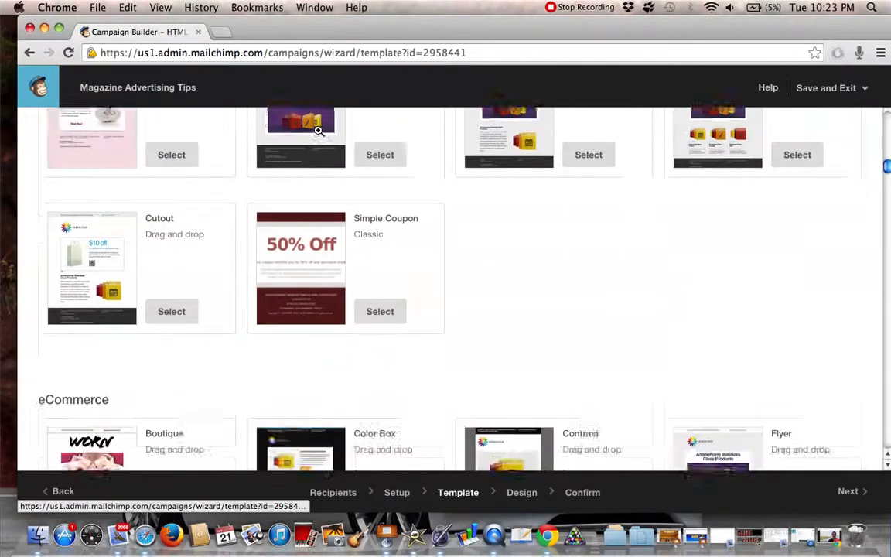
scroll(426, 209, down, 2)
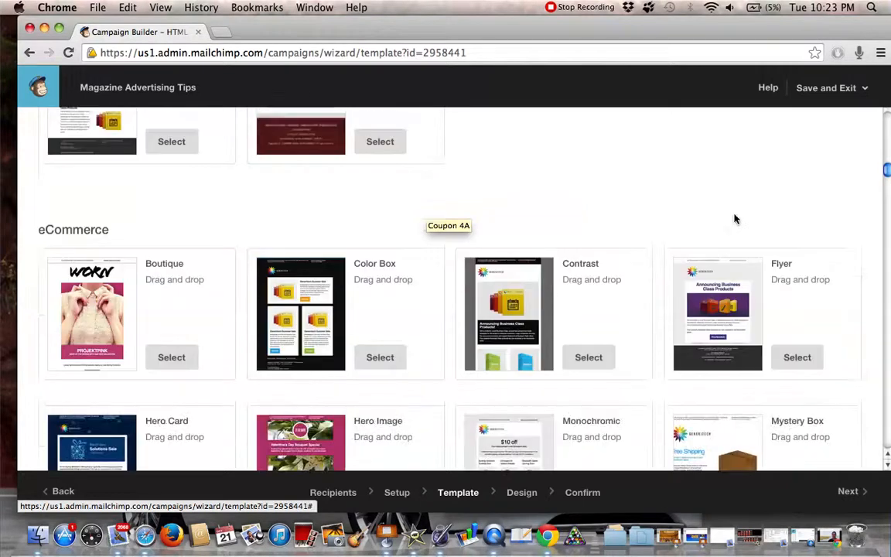
scroll(696, 215, down, 10)
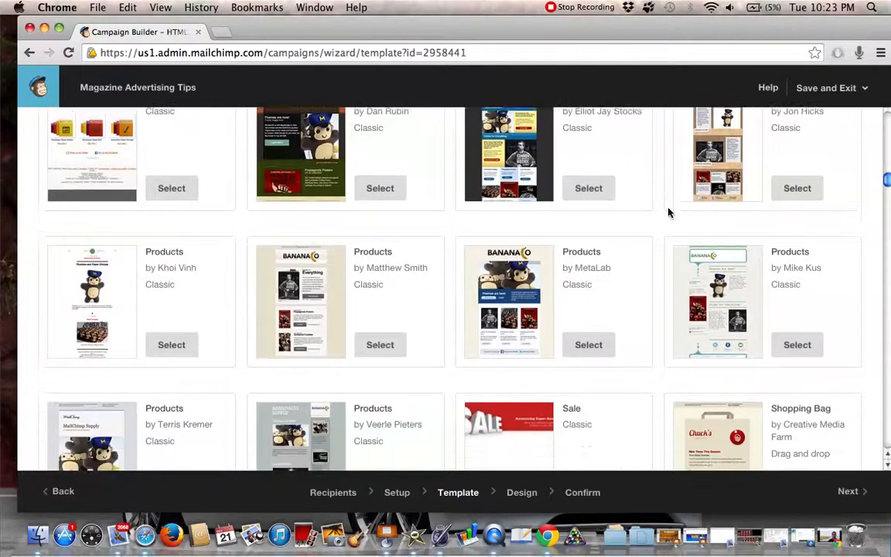
scroll(669, 213, down, 4)
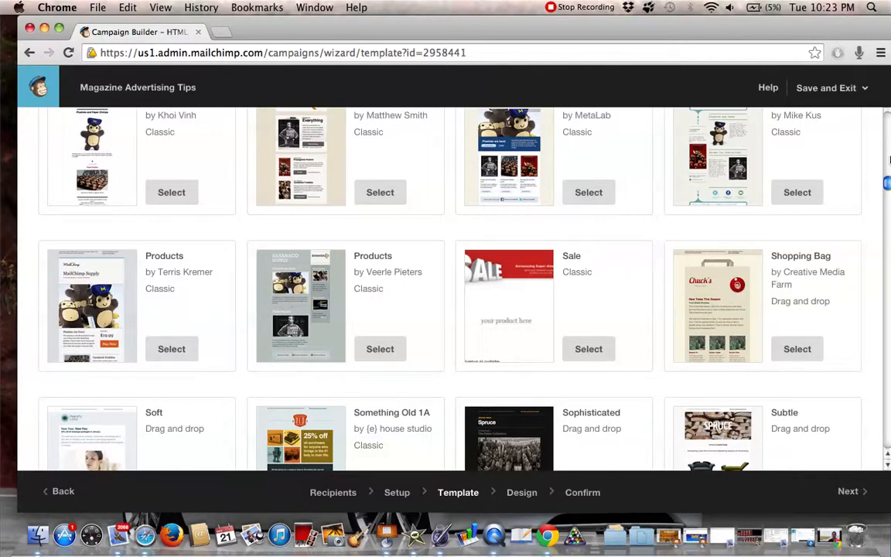
Choose the drag-and-drop Postcard theme from the Featured templates and look over its layout in the email designer
drag(887, 182, 888, 116)
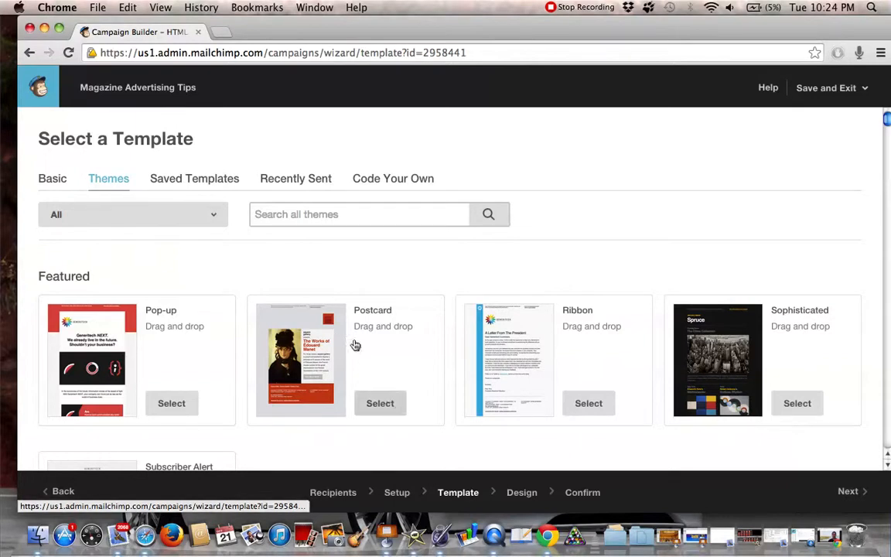
click(380, 409)
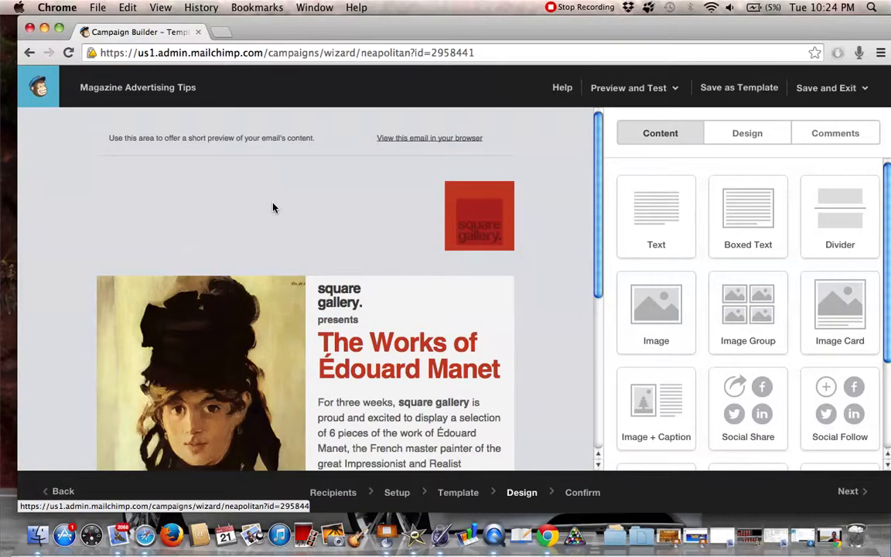
scroll(352, 193, down, 1)
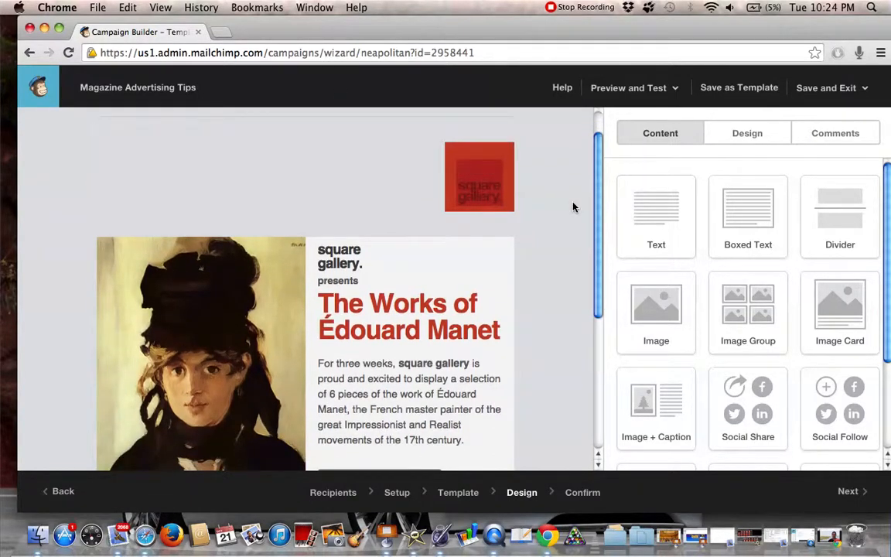
scroll(573, 207, down, 1)
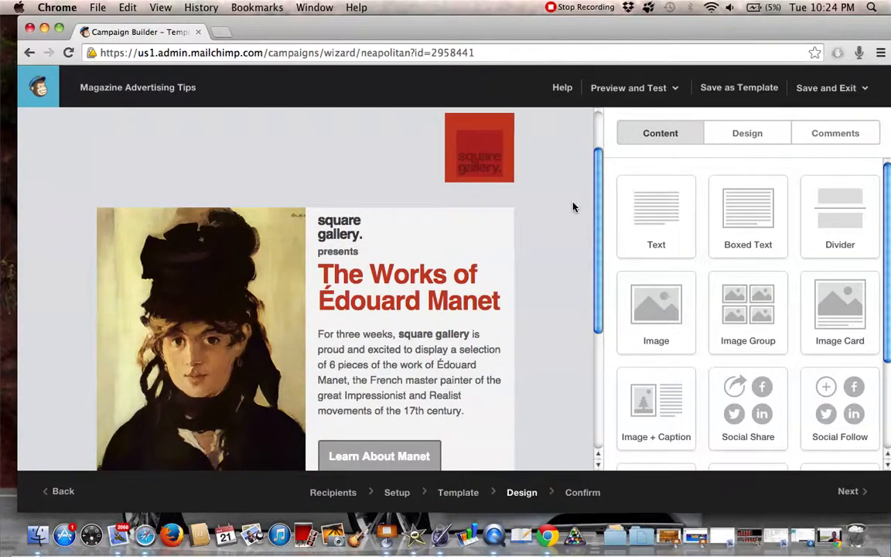
scroll(573, 206, down, 1)
scroll(573, 206, up, 3)
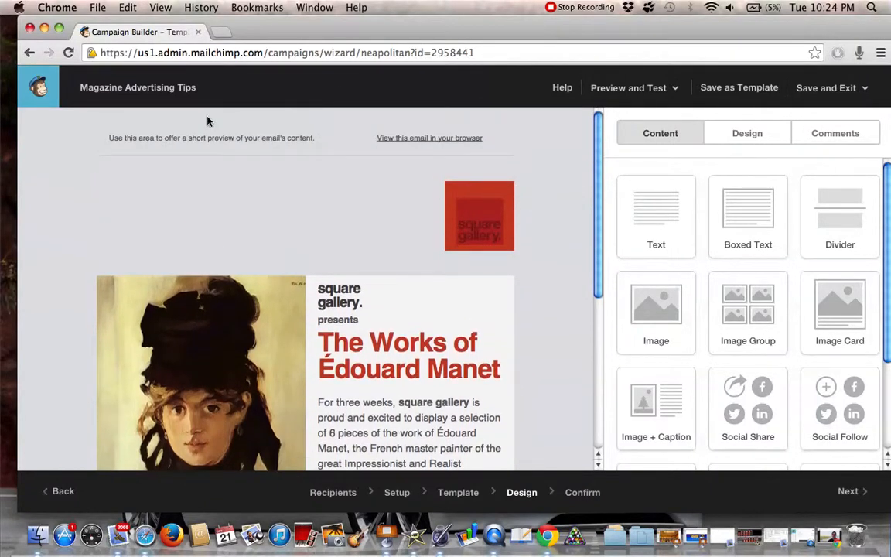
mouse_move(298, 153)
scroll(286, 260, down, 1)
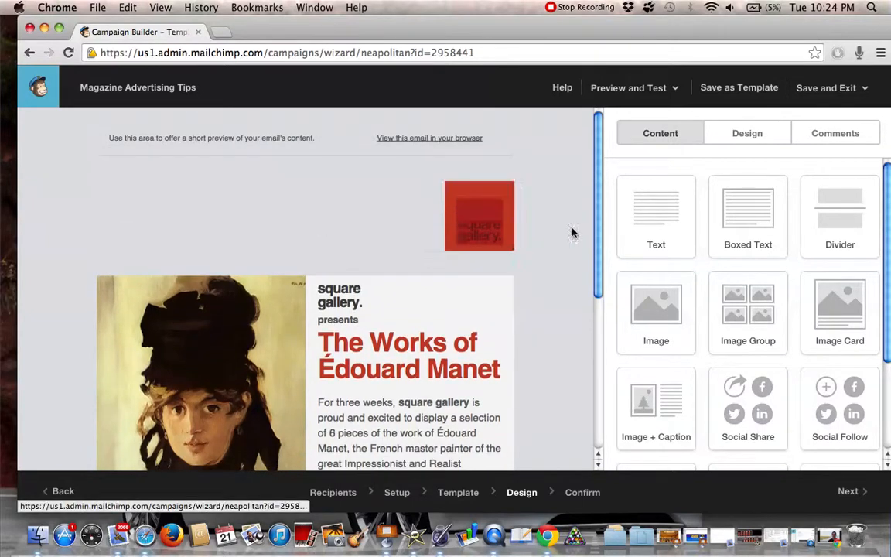
mouse_move(373, 226)
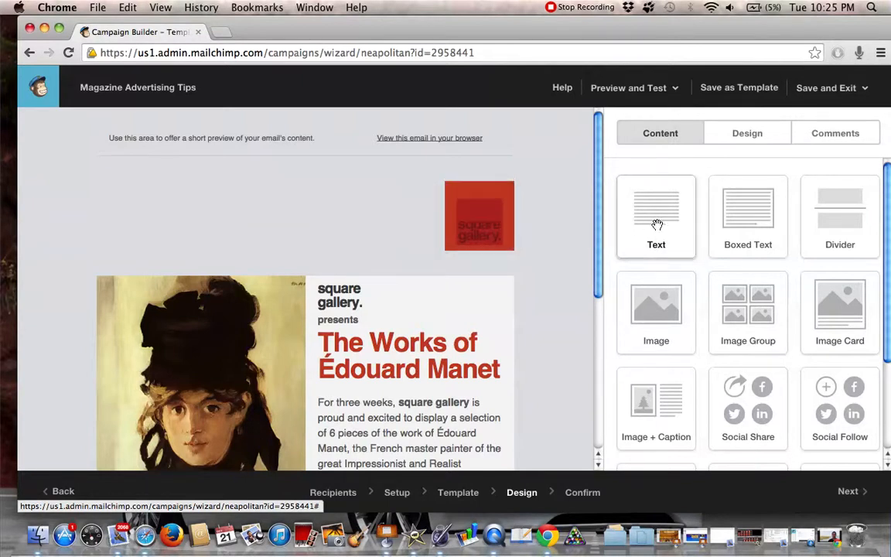
Add a text block above the square gallery logo and replace its placeholder text with "Congrats!...."
drag(656, 225, 268, 198)
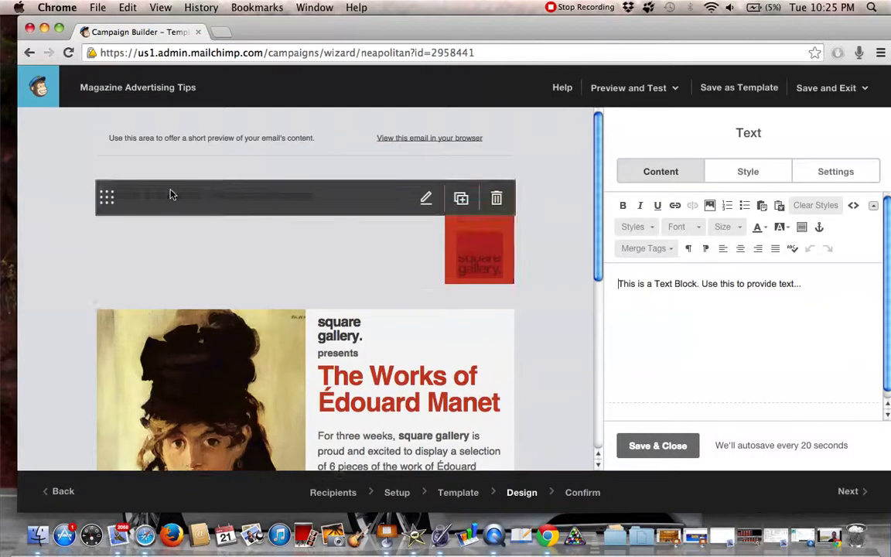
triple_click(665, 285)
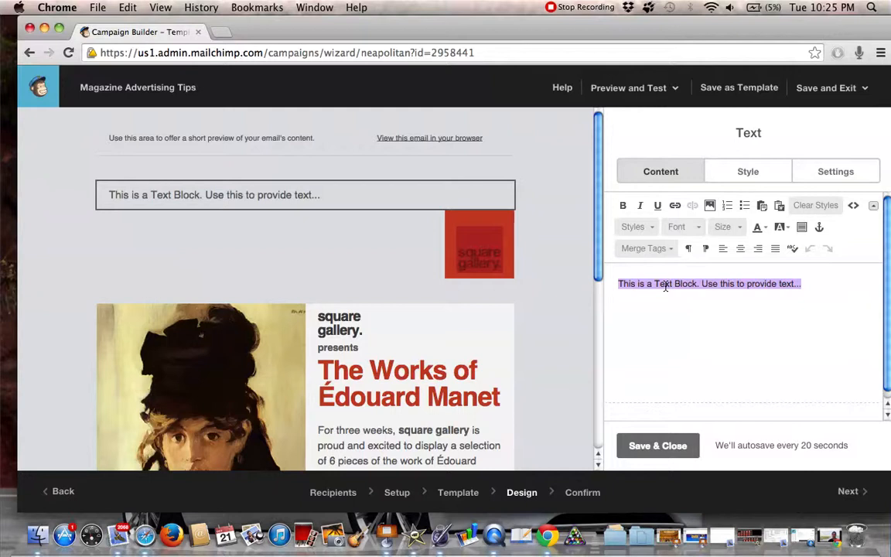
text(Congrats!.)
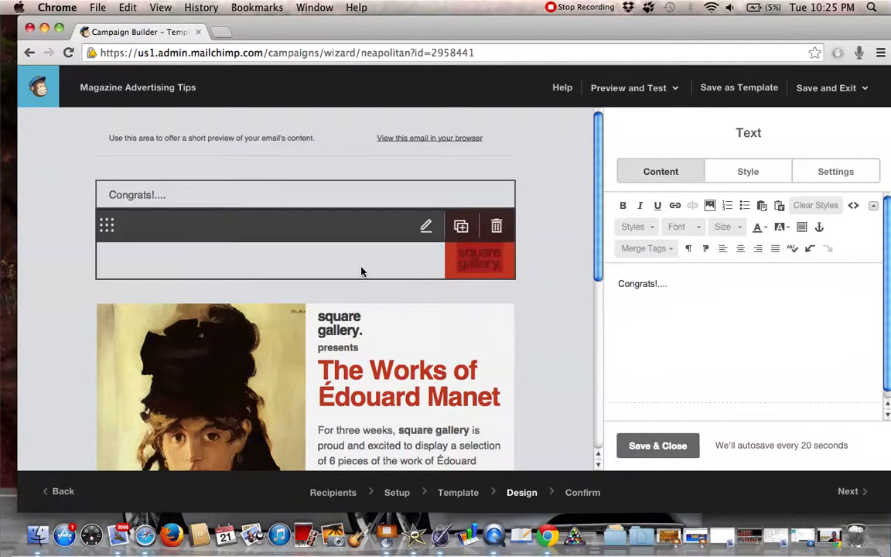
Open the logo's image options, and replace the portrait painting below with the arms_wide_open_0f0a picture from the file manager
click(264, 253)
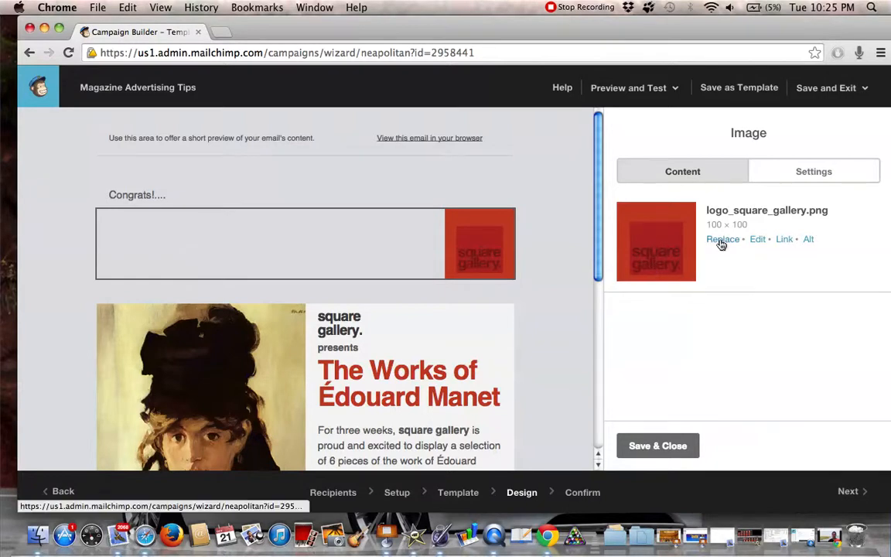
scroll(549, 256, down, 4)
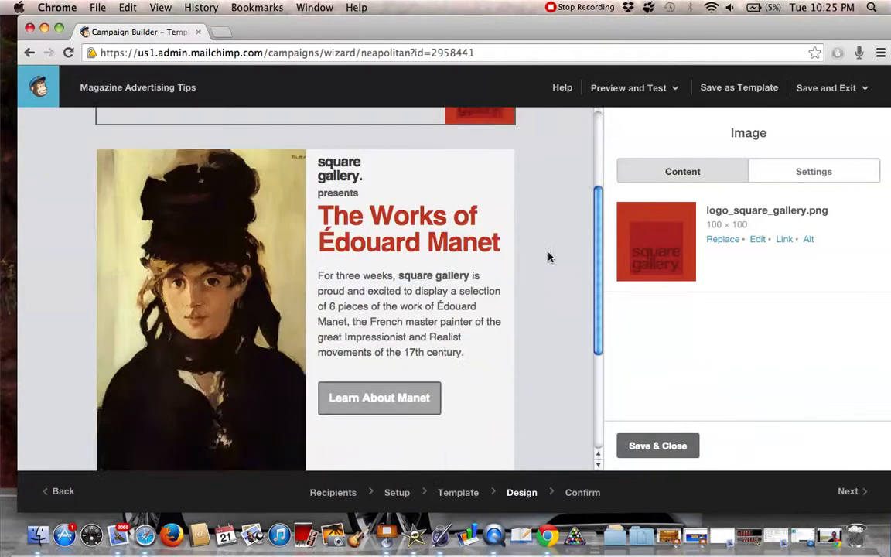
scroll(551, 267, down, 1)
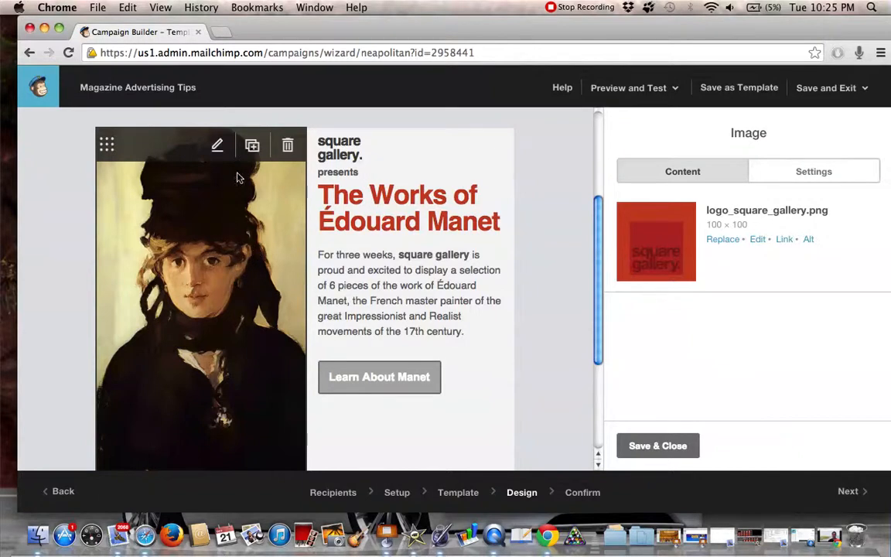
click(201, 261)
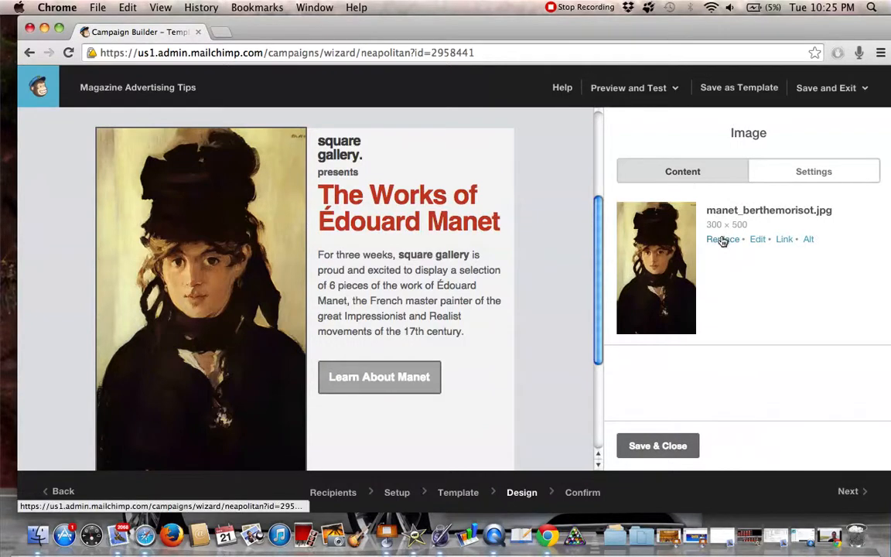
click(722, 239)
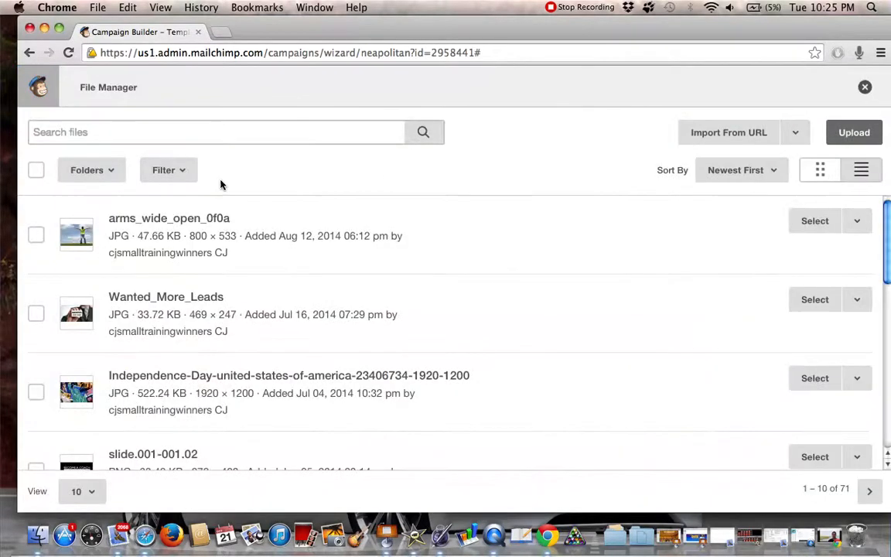
click(814, 223)
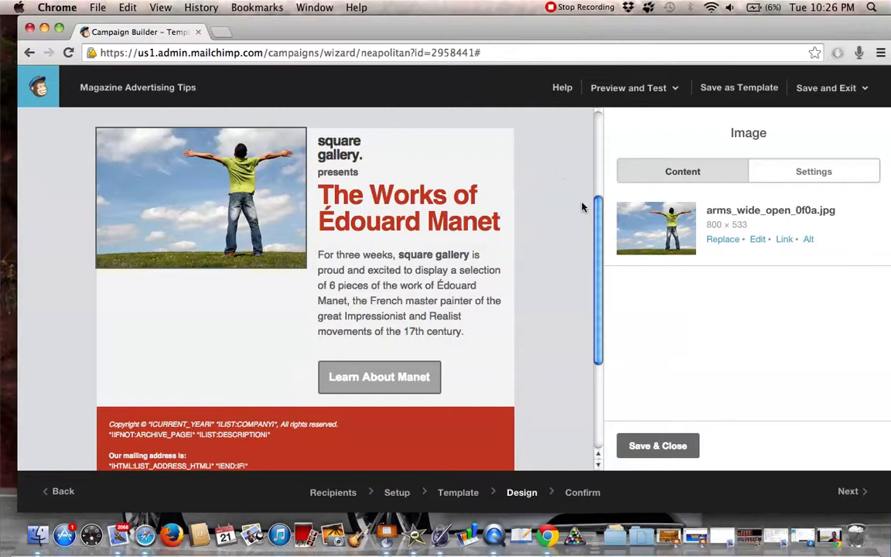
Open the title text block beside the picture for editing and select its "square gallery." lines
mouse_move(511, 221)
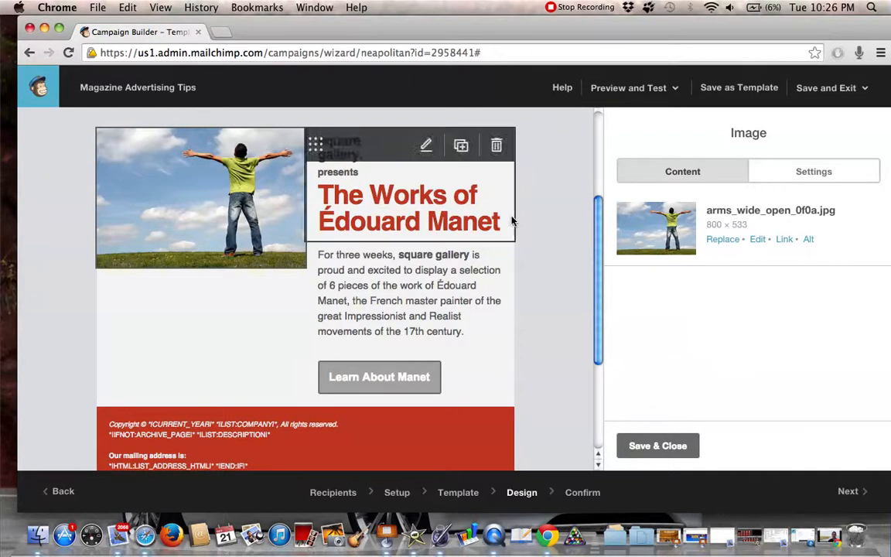
click(416, 207)
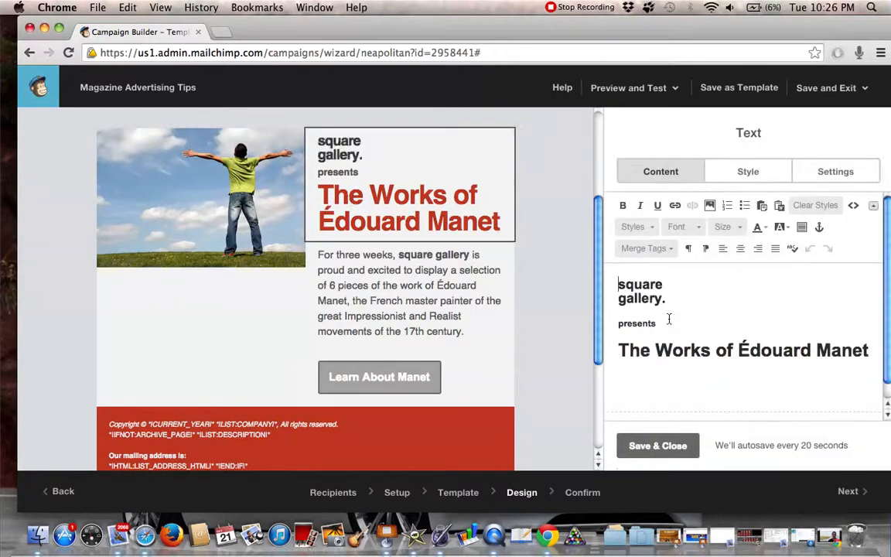
triple_click(623, 295)
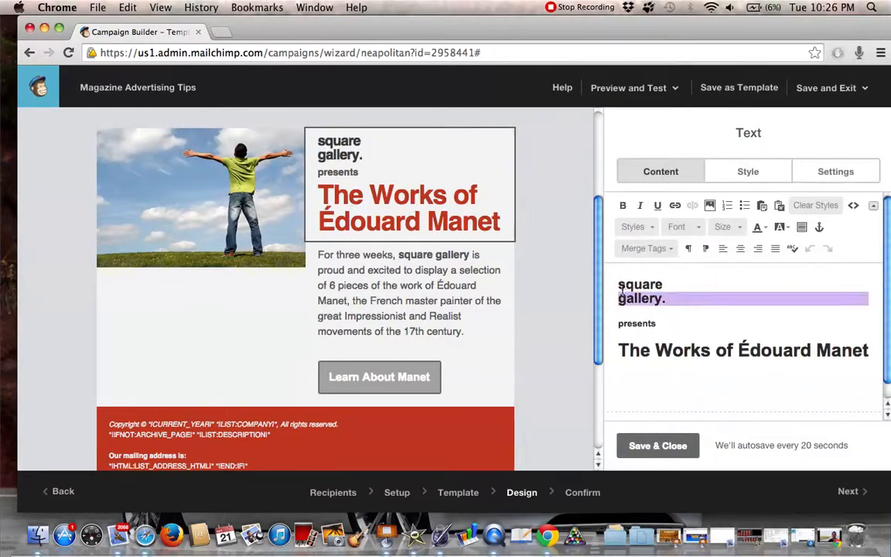
click(623, 291)
drag(618, 285, 689, 308)
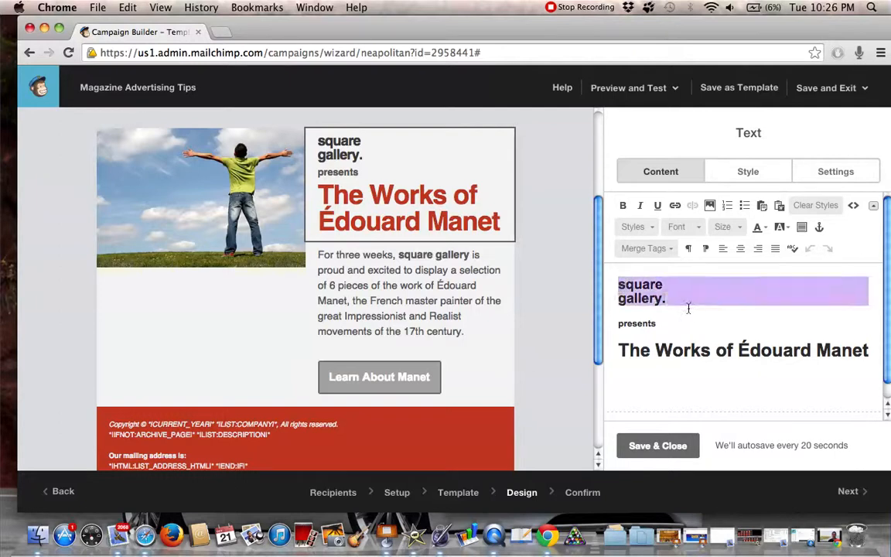
Copy the bold "HomeBusiness Trainer" heading line from the Pages document and paste it over the "square gallery." lines in the campaign's title text block
click(441, 535)
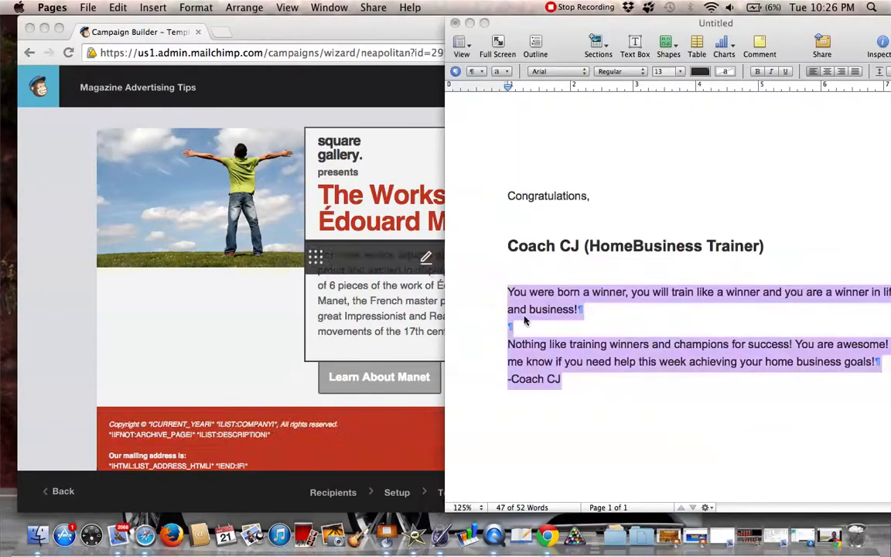
click(522, 258)
triple_click(522, 257)
key(super+c)
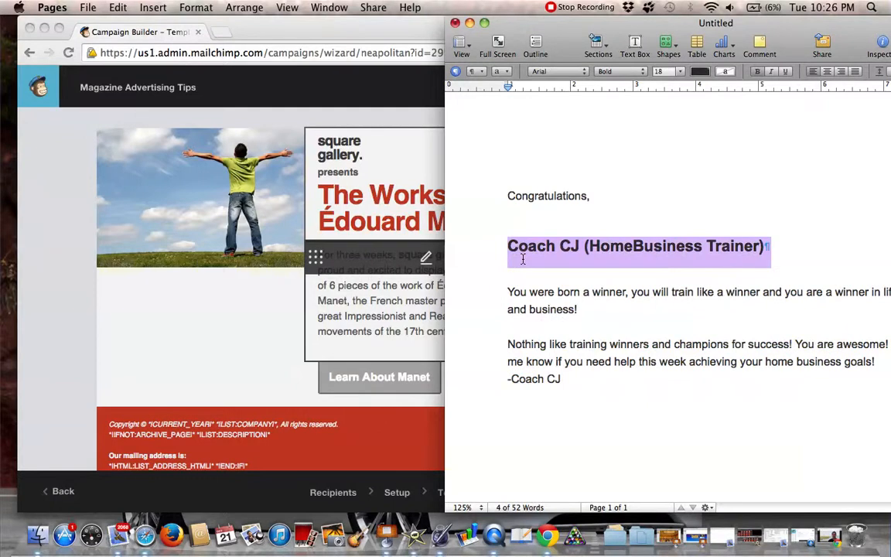
click(45, 245)
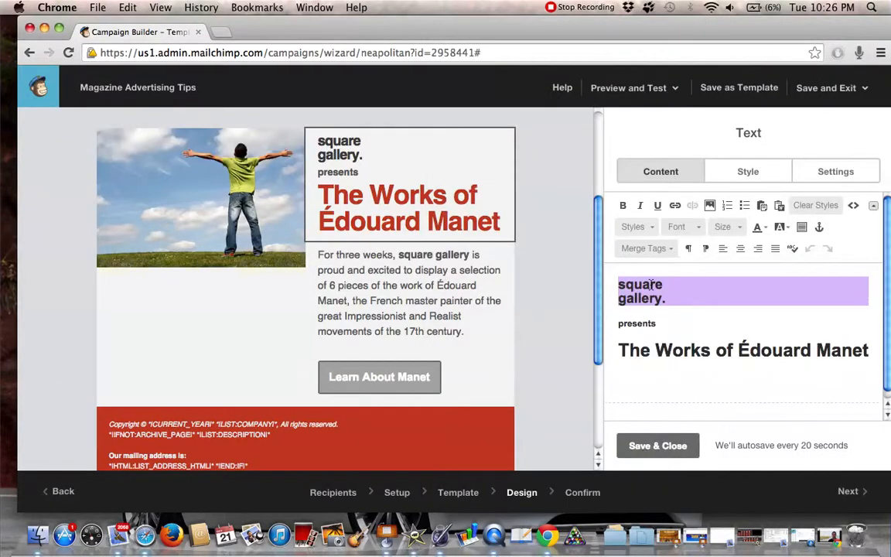
key(super+v)
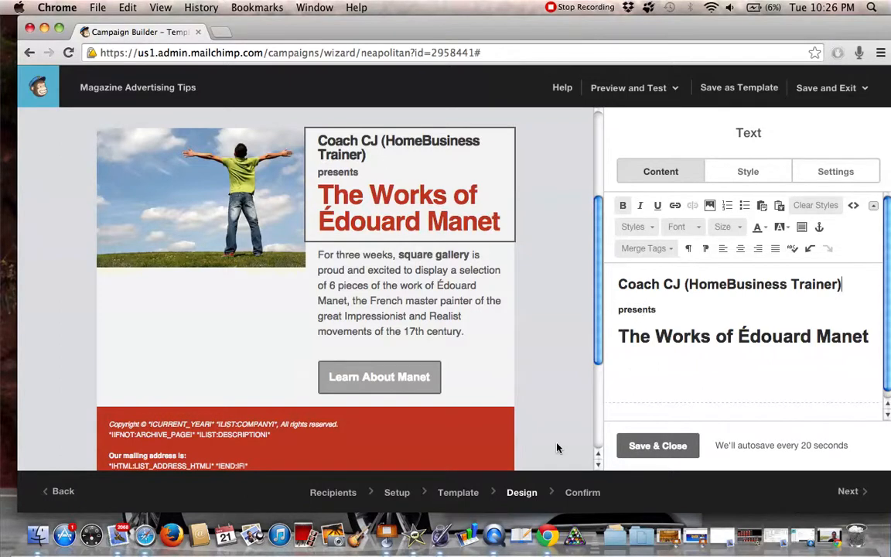
Replace the heading "The Works of Édouard Manet" with the two body paragraphs and sign-off from the Pages document, removing the blank line between paragraphs
triple_click(641, 312)
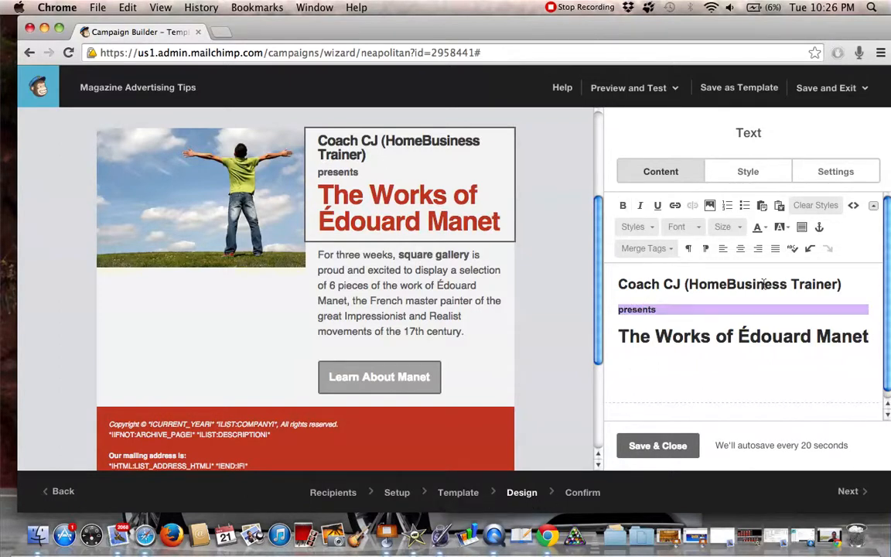
triple_click(648, 334)
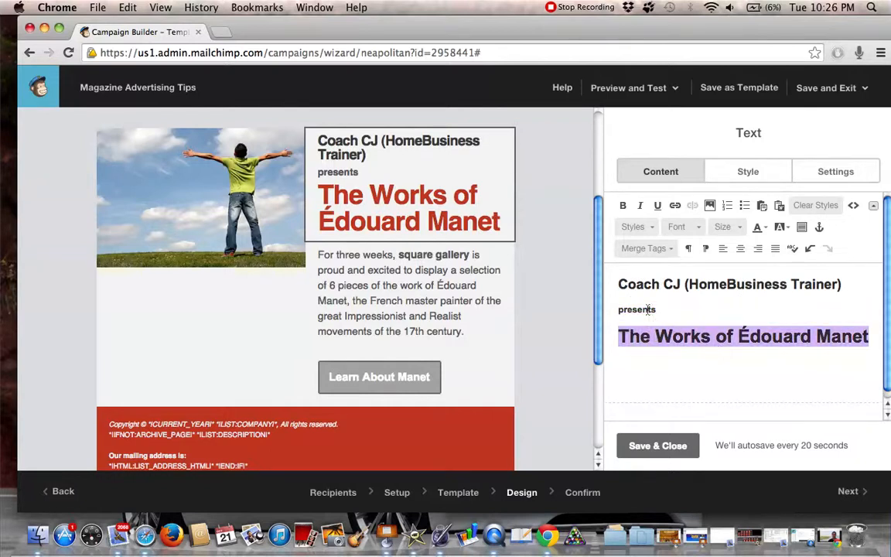
click(441, 535)
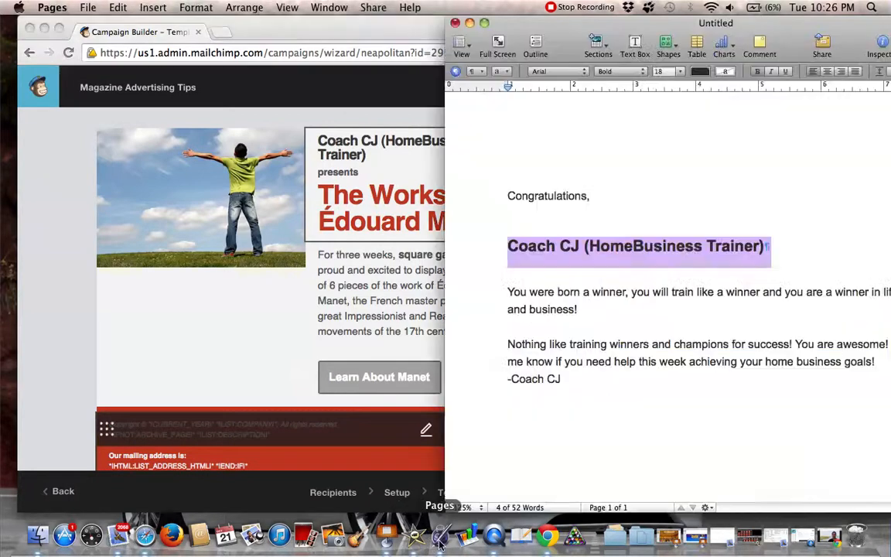
click(510, 289)
drag(506, 290, 584, 377)
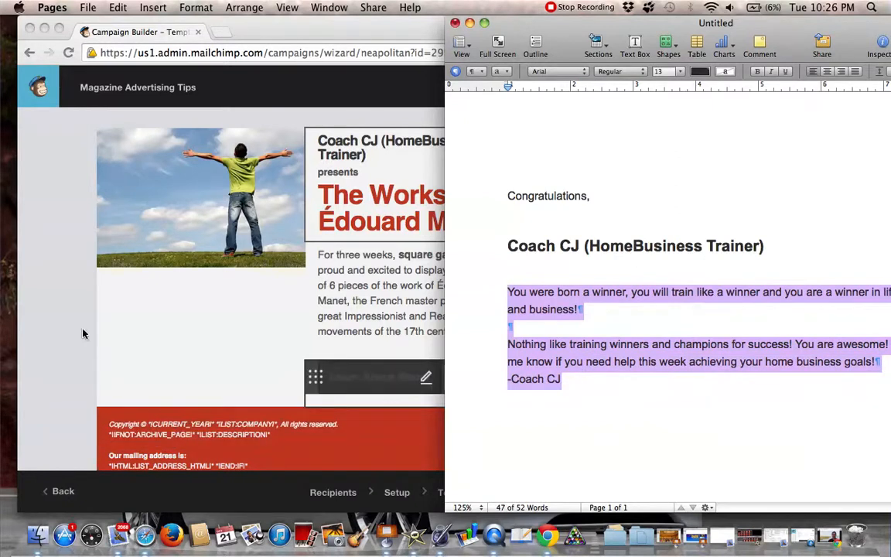
click(61, 303)
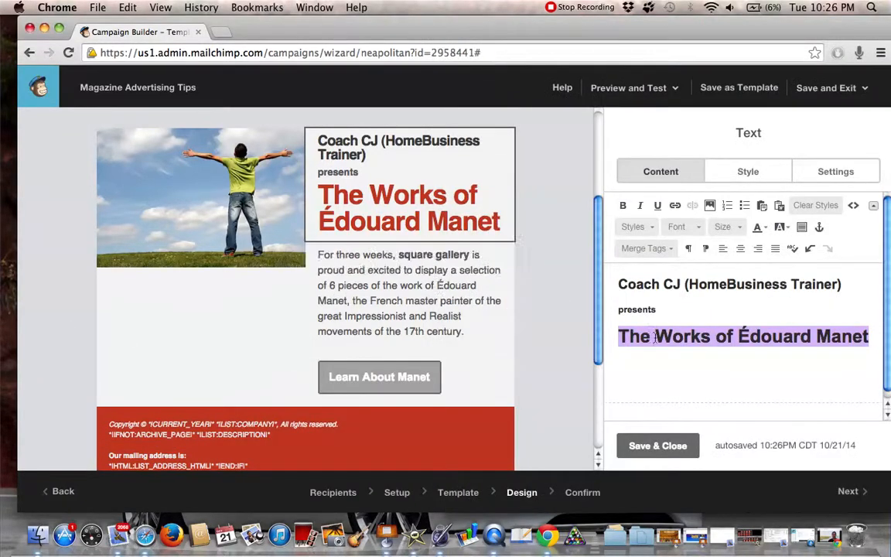
key(super+v)
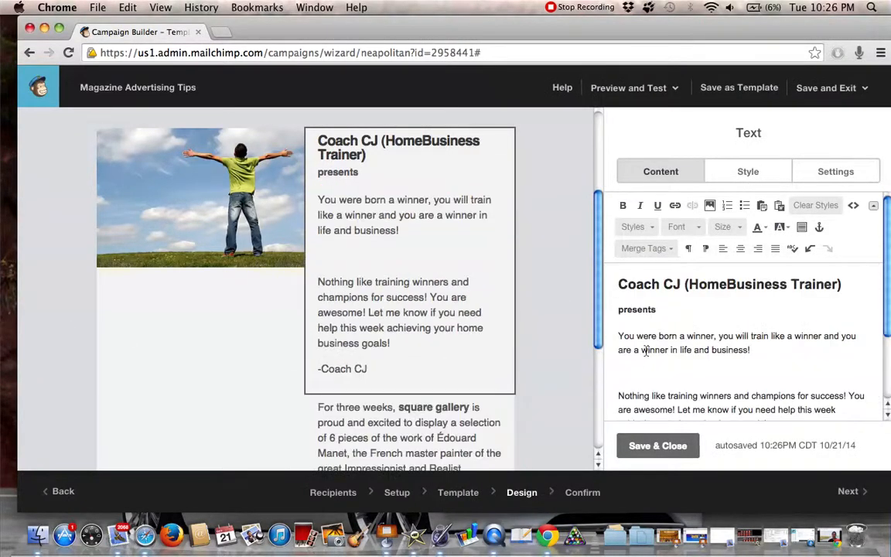
key(BackSpace)
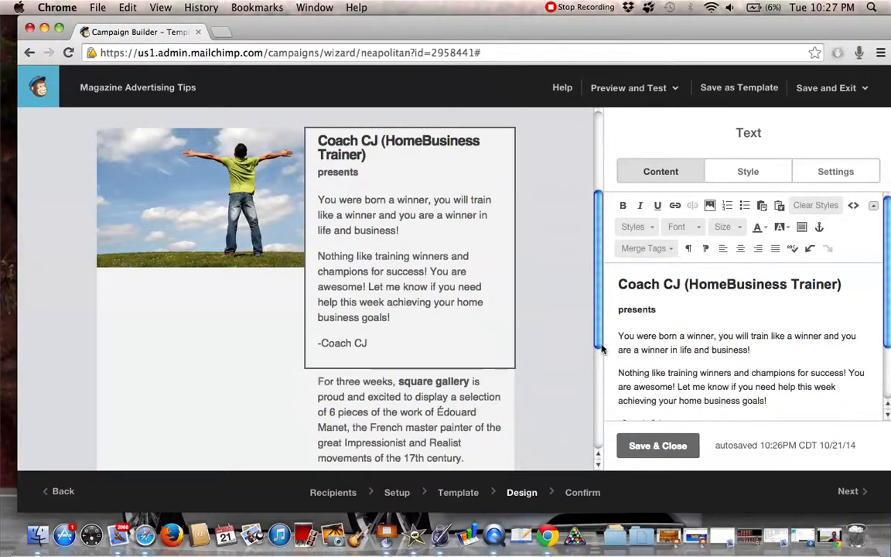
Format the paragraph beginning "Nothing like training winners" as bold, italic, underlined and red
scroll(627, 361, down, 2)
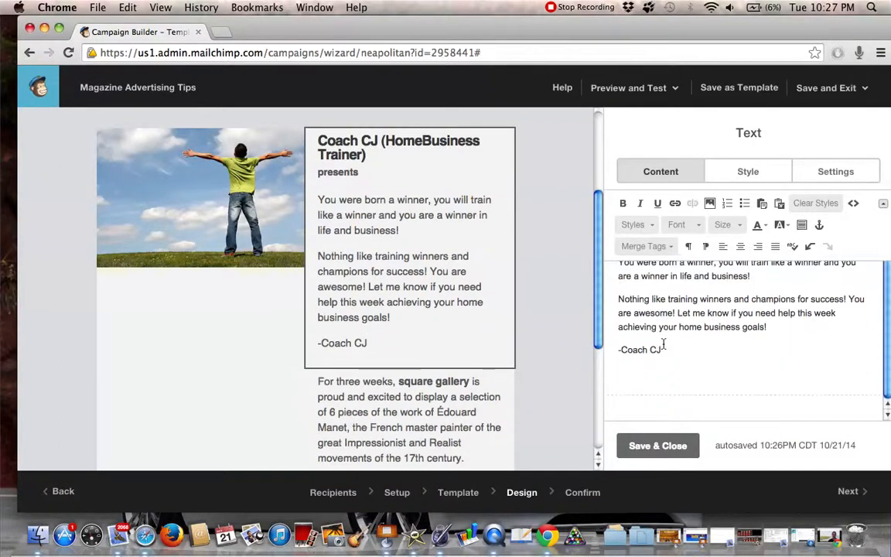
triple_click(639, 309)
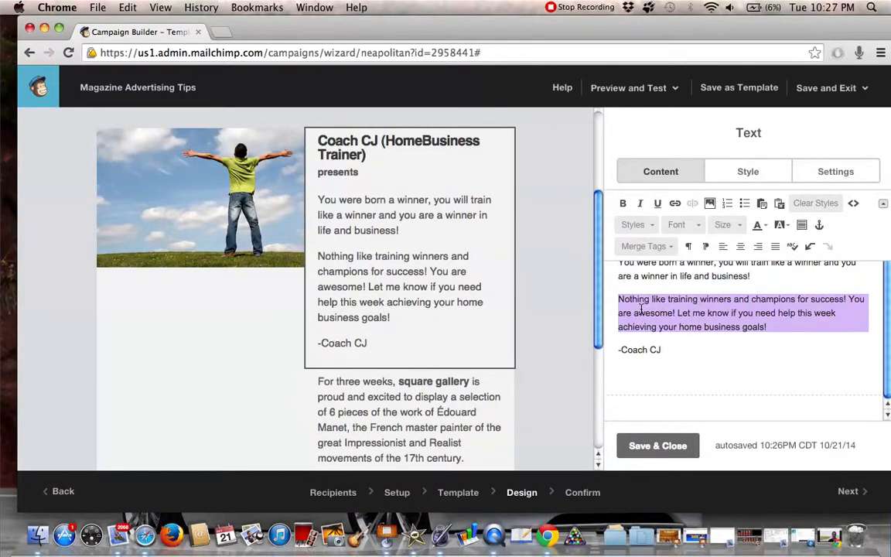
click(623, 203)
click(641, 206)
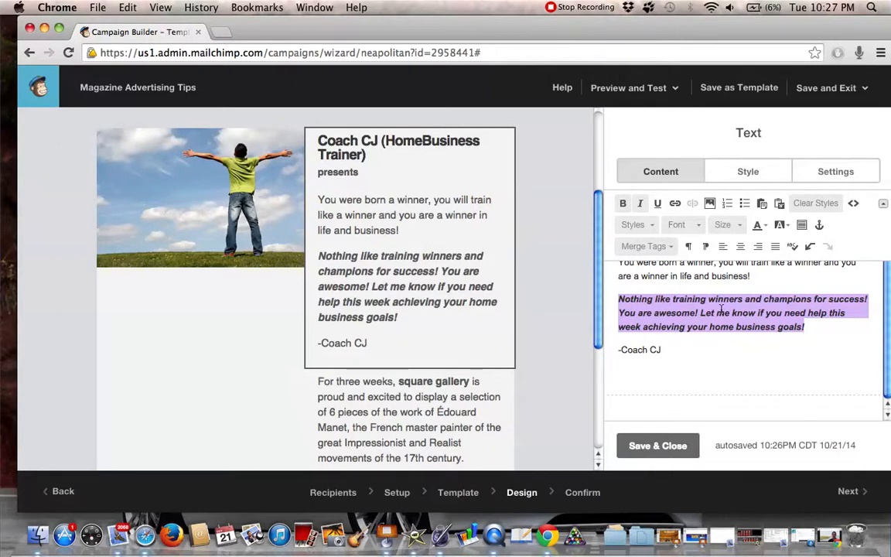
click(658, 205)
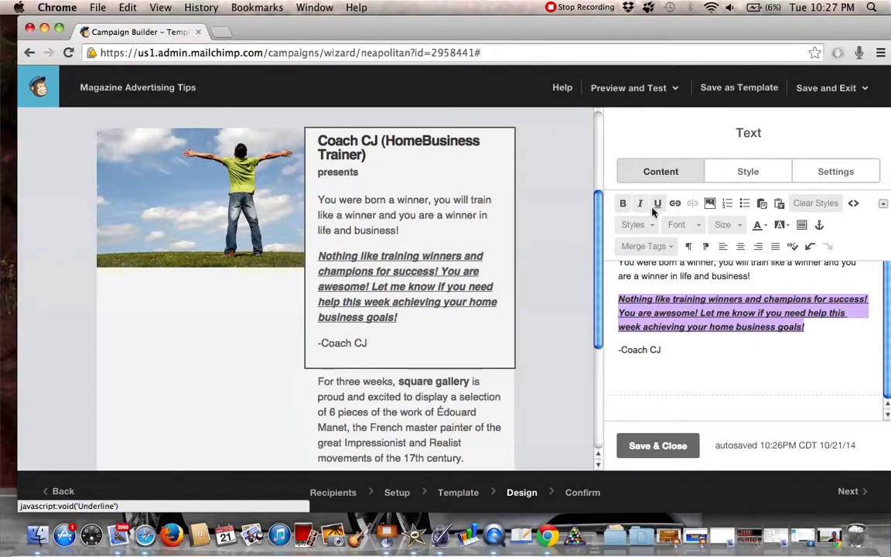
click(762, 229)
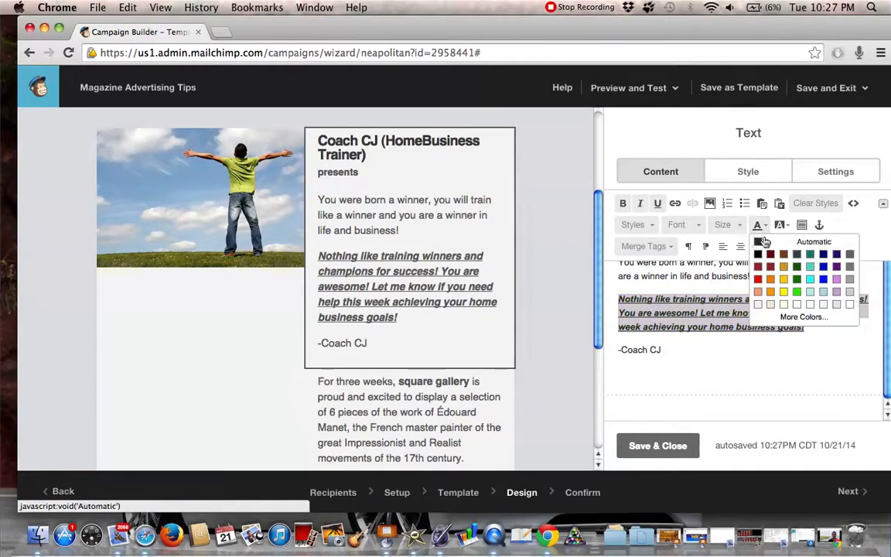
click(758, 280)
click(696, 359)
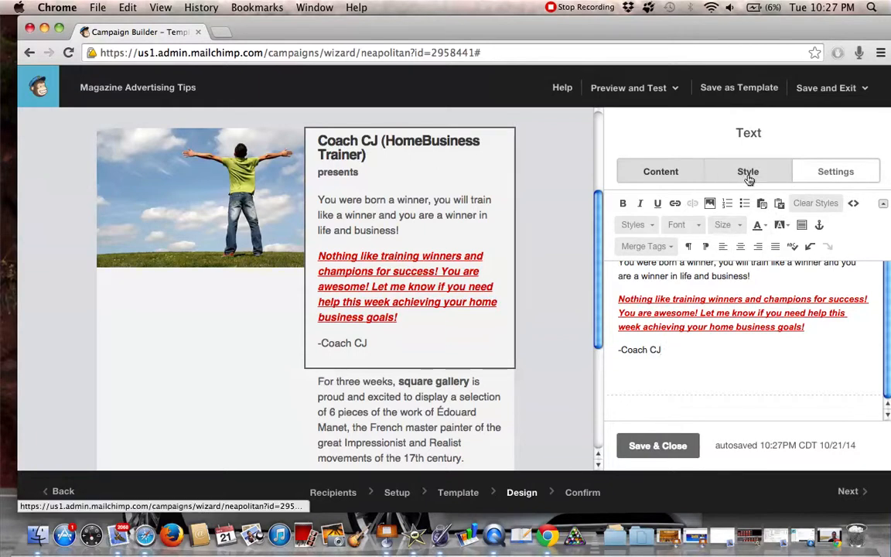
Open the text block describing the square gallery exhibition and replace its paragraph with the lines "Test test" and "test"
mouse_move(486, 319)
scroll(553, 302, down, 5)
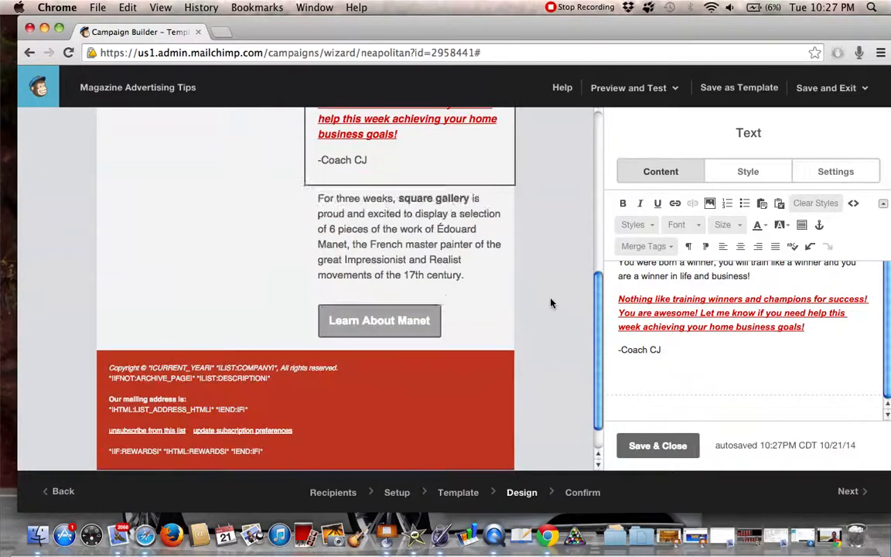
click(410, 241)
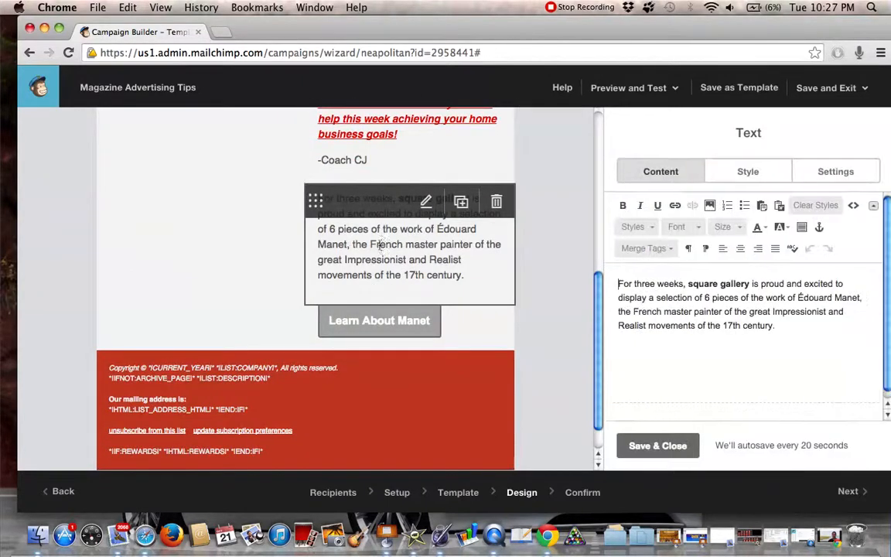
triple_click(631, 298)
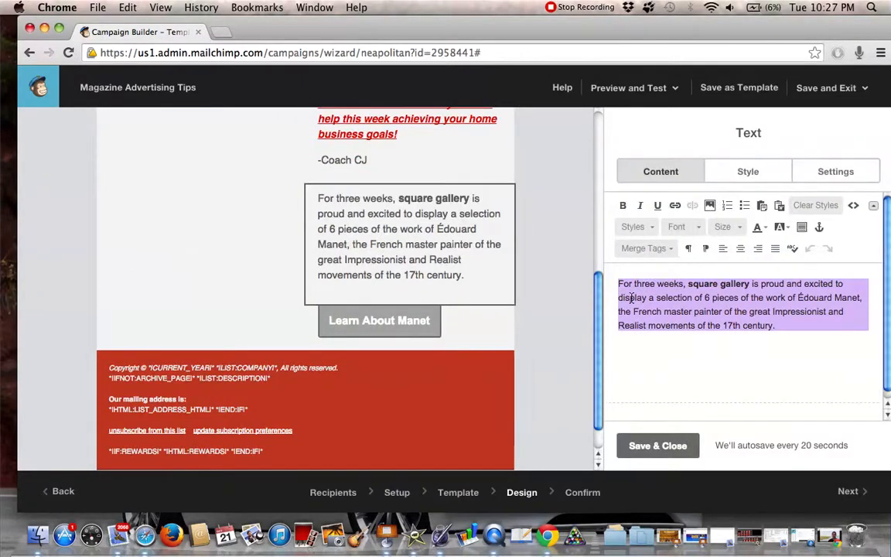
text(Test st)
key(BackSpace)
key(BackSpace)
text(test)
key(Return)
text(test)
key(Return)
Add the closing line "Thank you," followed by the coach's name on its own line below the test text
text(Thanks y)
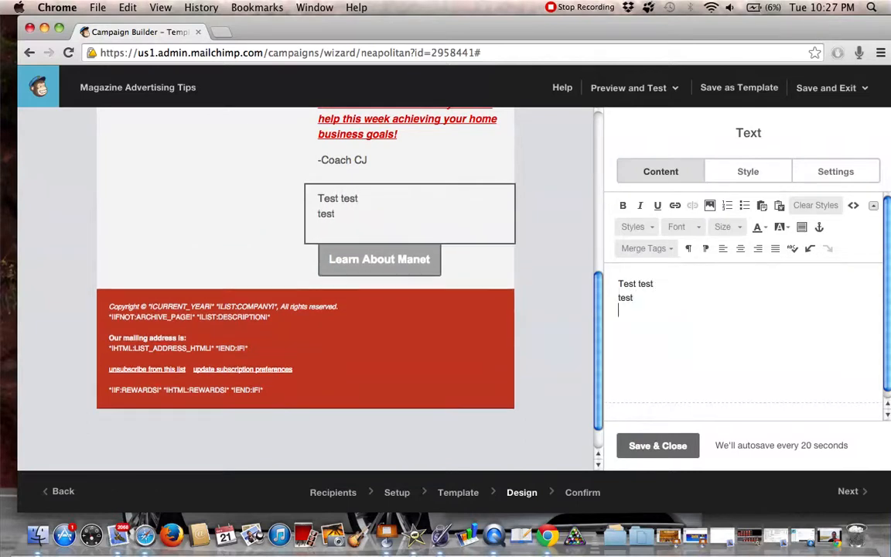
key(BackSpace)
key(BackSpace)
key(BackSpace)
text(you,)
key(Return)
text(Coach CJ)
scroll(626, 389, down, 1)
scroll(627, 389, up, 1)
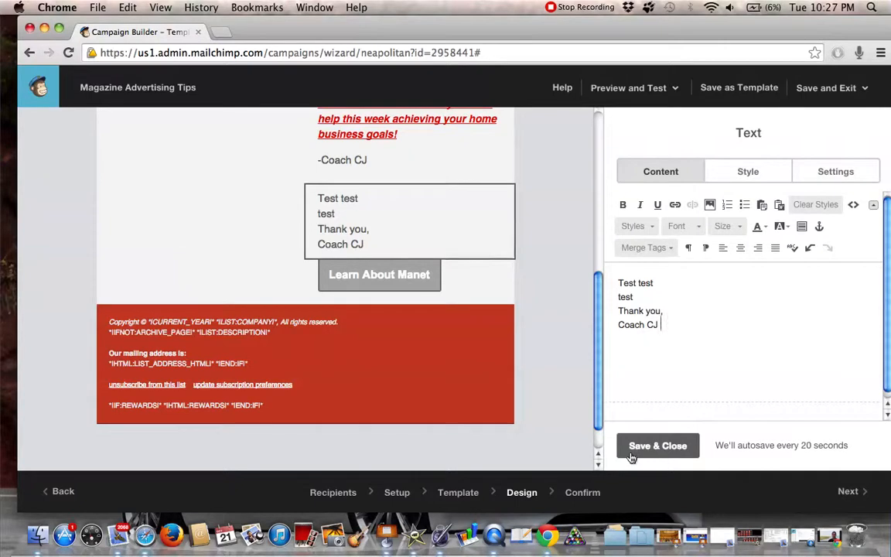
Continue to the campaign's confirmation page and review the List, Subject Line, Replies, Tracking, HTML Email and Plain-Text Email entries
click(846, 493)
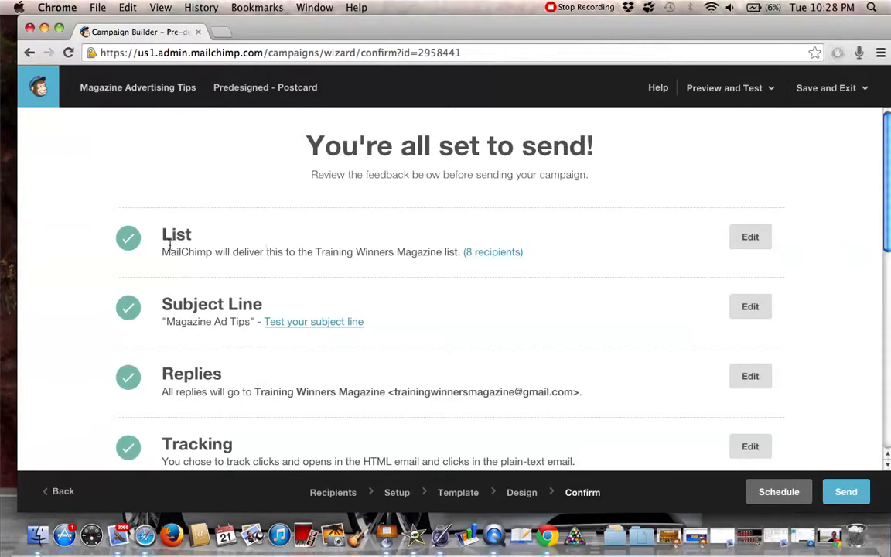
scroll(187, 224, down, 3)
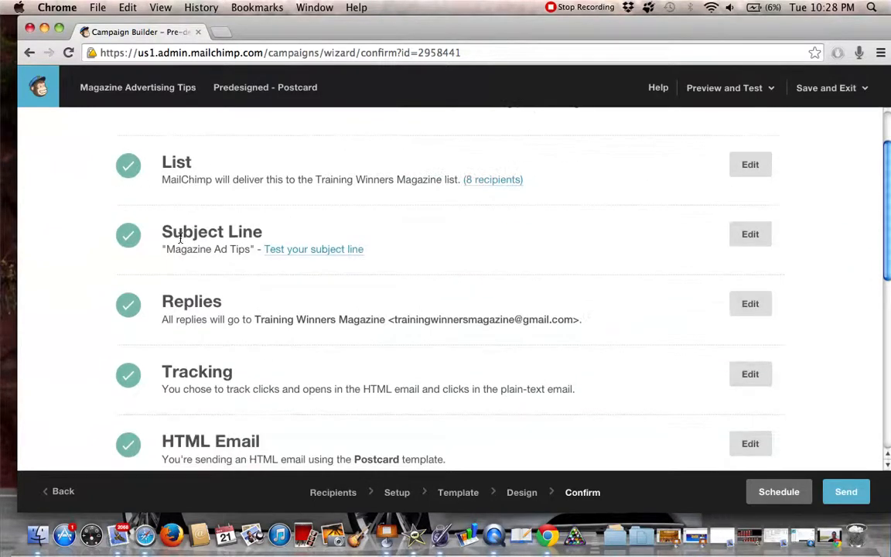
drag(167, 249, 252, 252)
scroll(215, 236, down, 4)
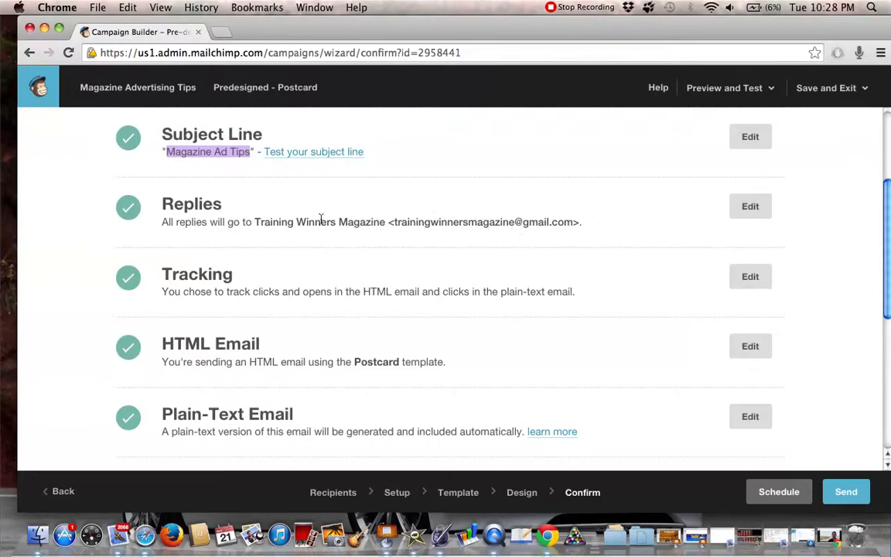
scroll(402, 263, down, 2)
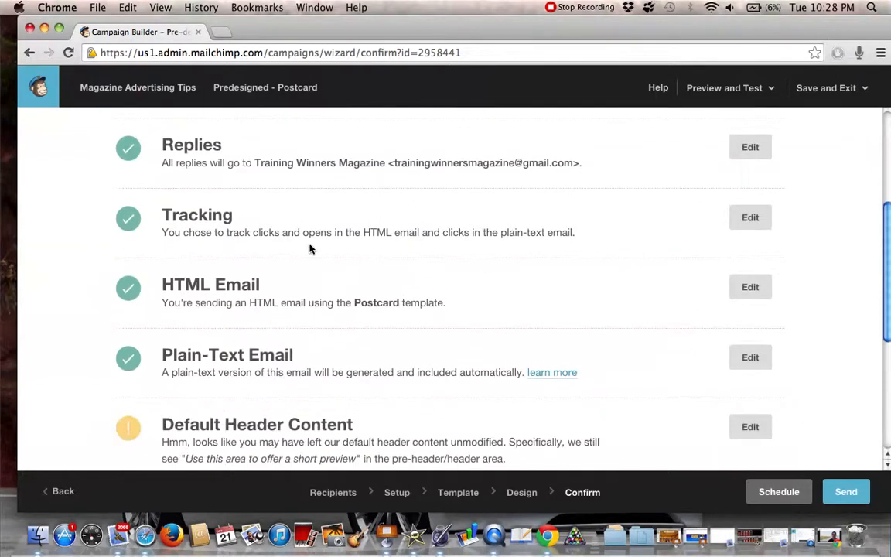
scroll(393, 273, down, 4)
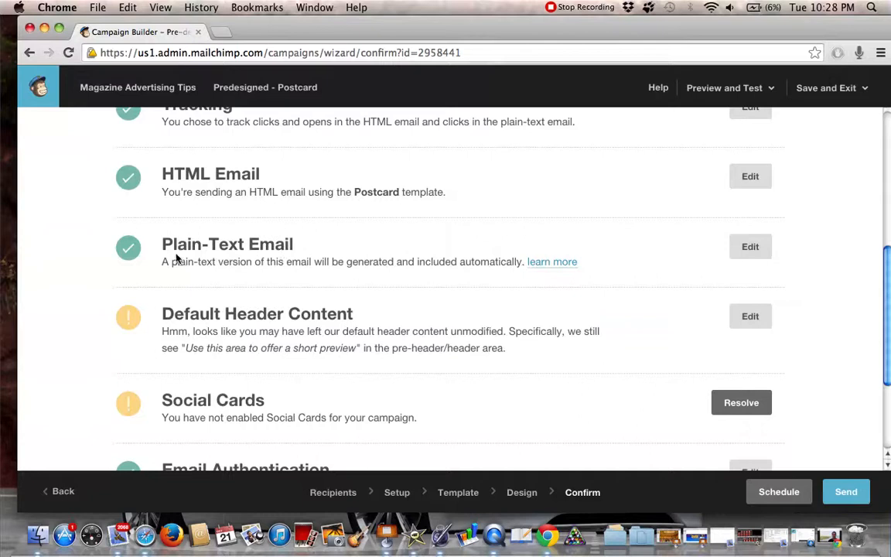
drag(162, 263, 521, 260)
triple_click(295, 197)
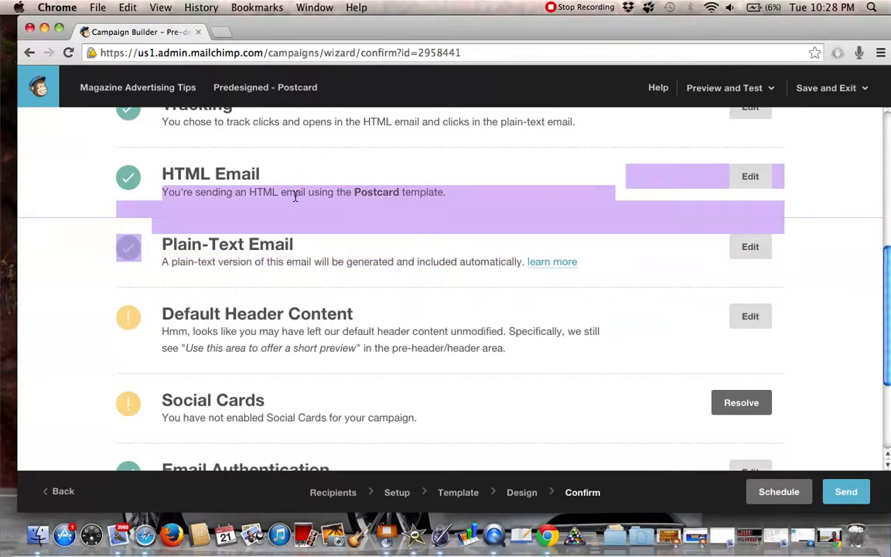
click(251, 192)
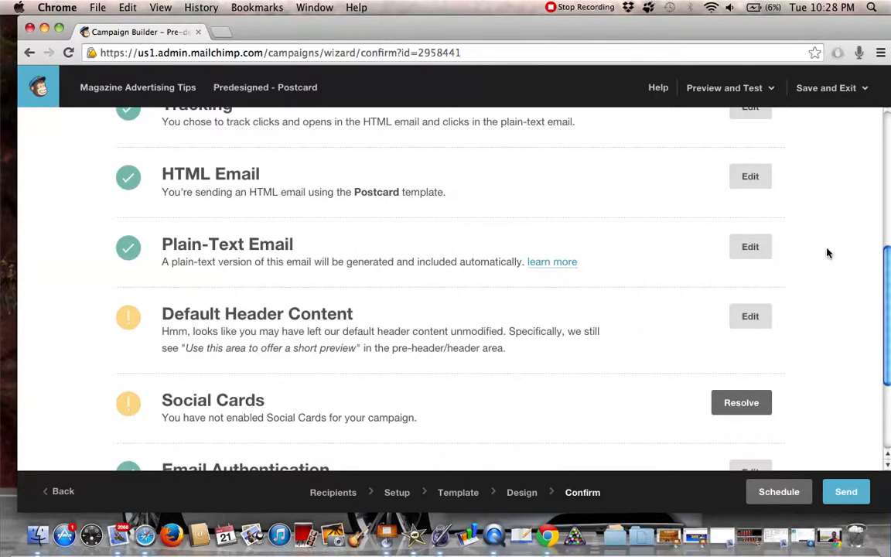
Examine the Default Header Content, Social Cards, Email Authentication and MonkeyRewards entries, and go over the whole pre-send checklist again
scroll(827, 252, down, 1)
scroll(313, 289, down, 3)
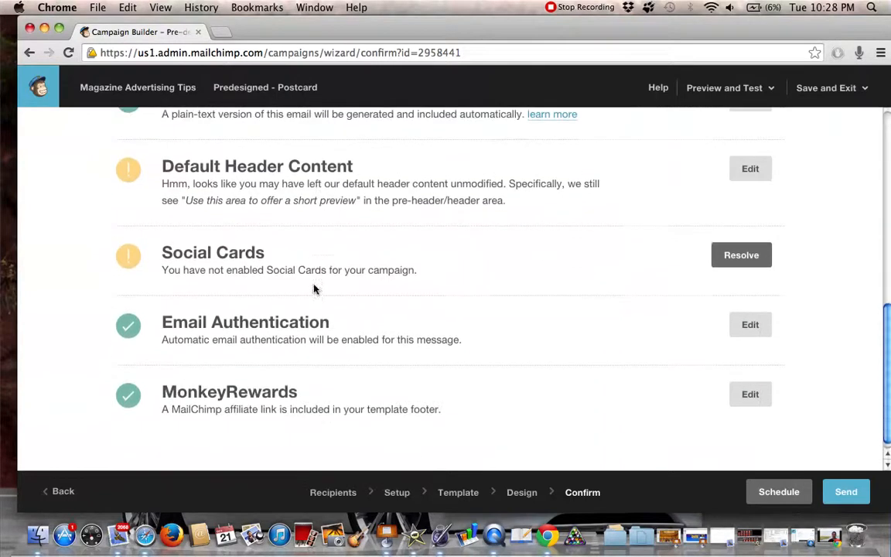
scroll(321, 265, down, 1)
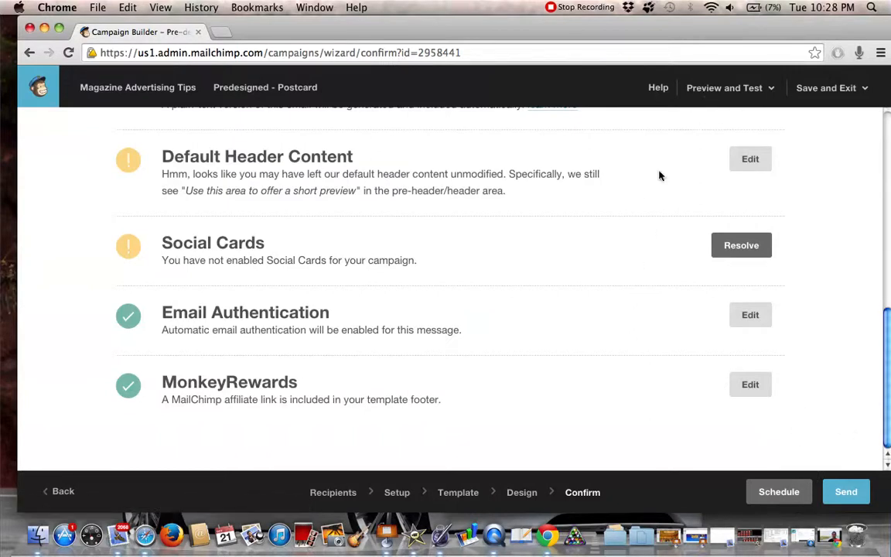
scroll(706, 199, up, 5)
scroll(710, 137, up, 3)
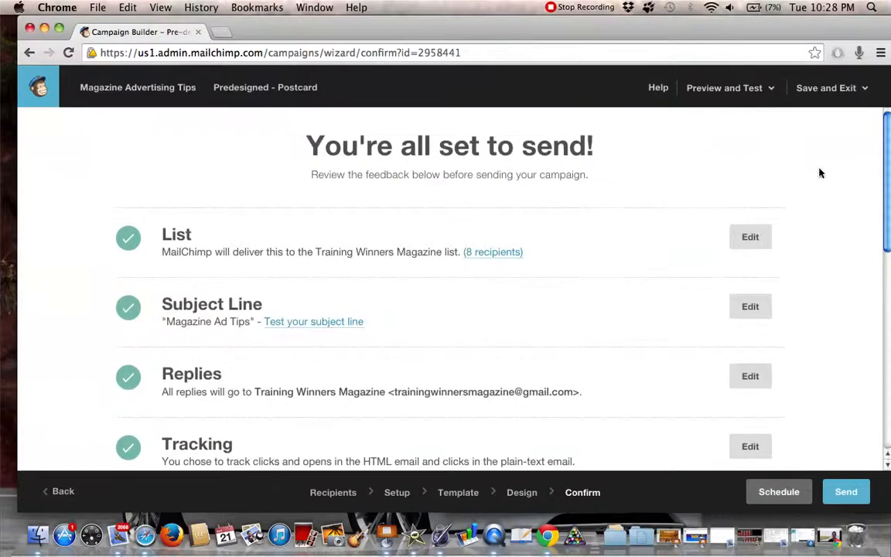
scroll(724, 151, down, 5)
scroll(724, 153, down, 5)
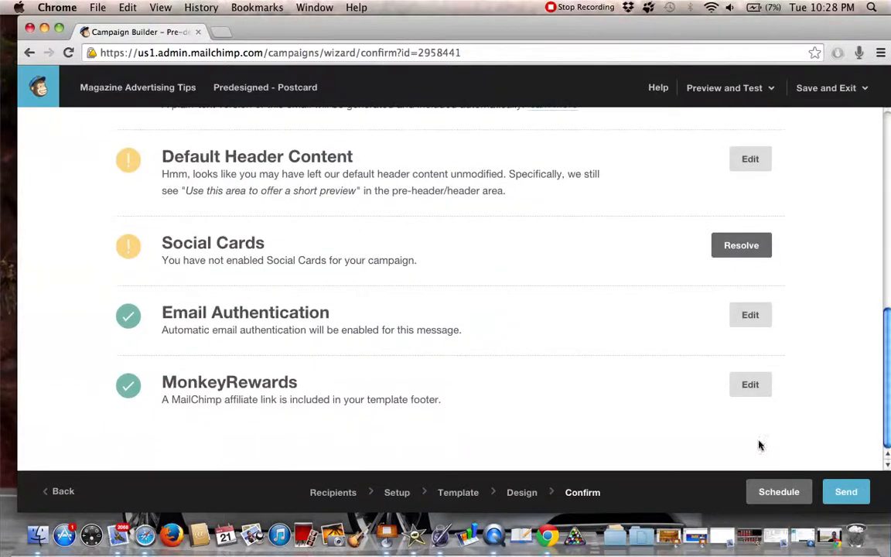
Open the campaign's scheduling options and look over the delivery time, batch delivery and Timewarp settings
click(775, 493)
scroll(529, 391, up, 3)
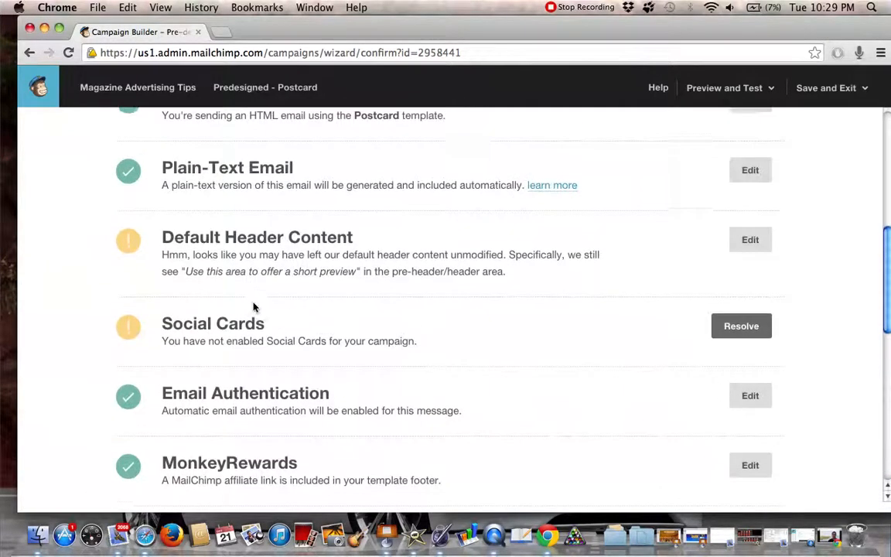
scroll(368, 270, down, 12)
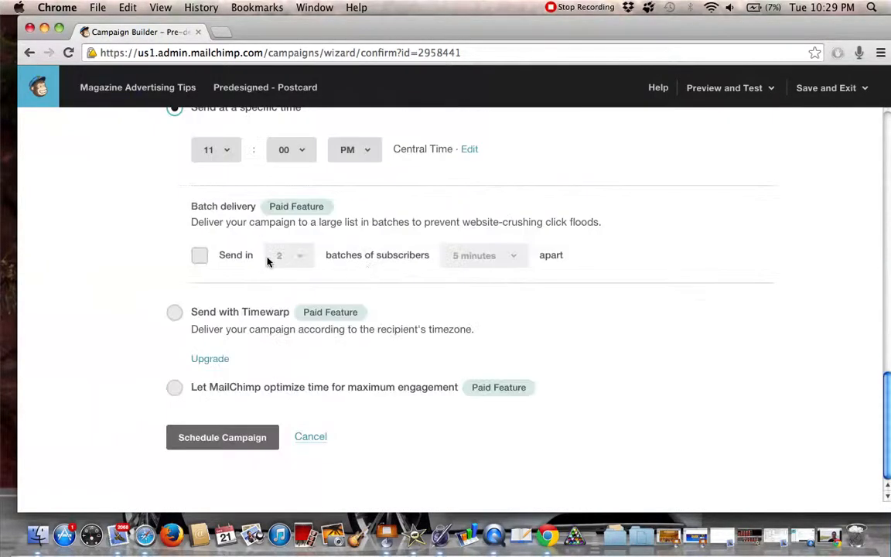
Set the campaign's delivery date to October 22 2014 and look over the remaining delivery options
scroll(267, 261, up, 3)
click(199, 168)
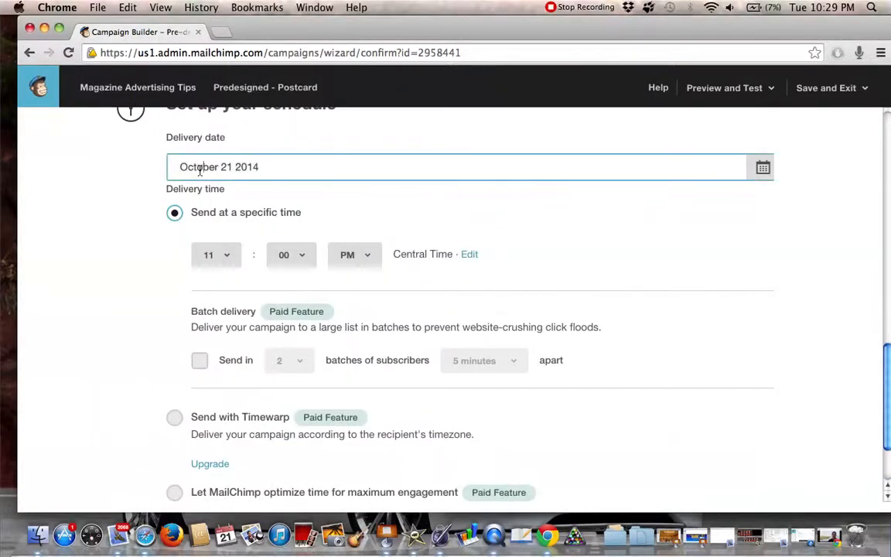
click(762, 172)
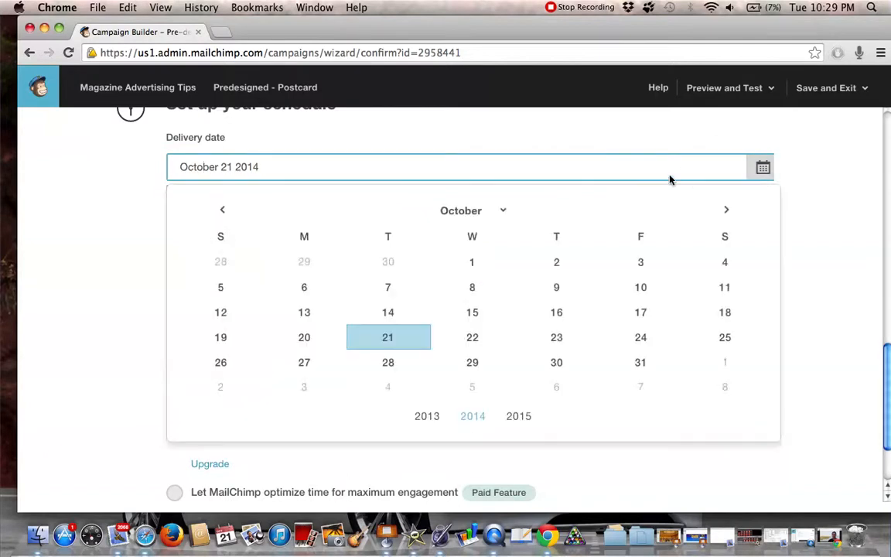
click(472, 335)
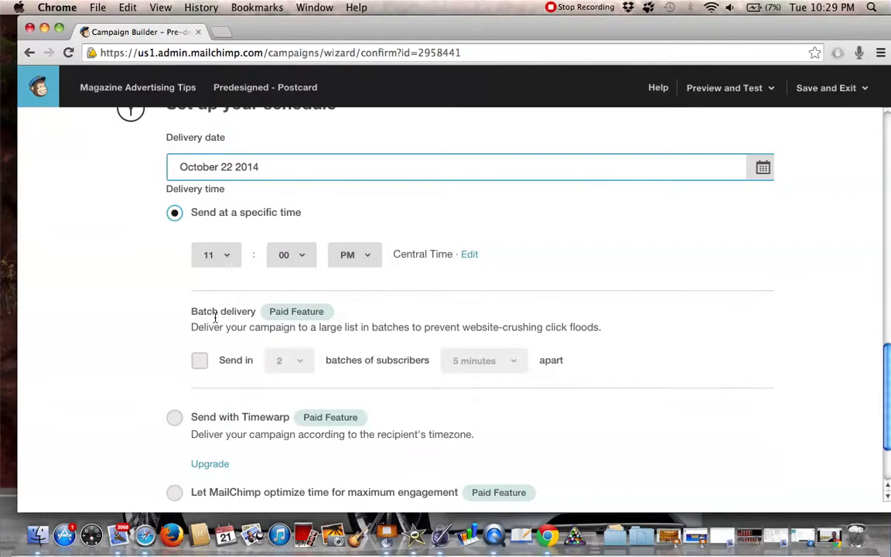
scroll(215, 315, down, 3)
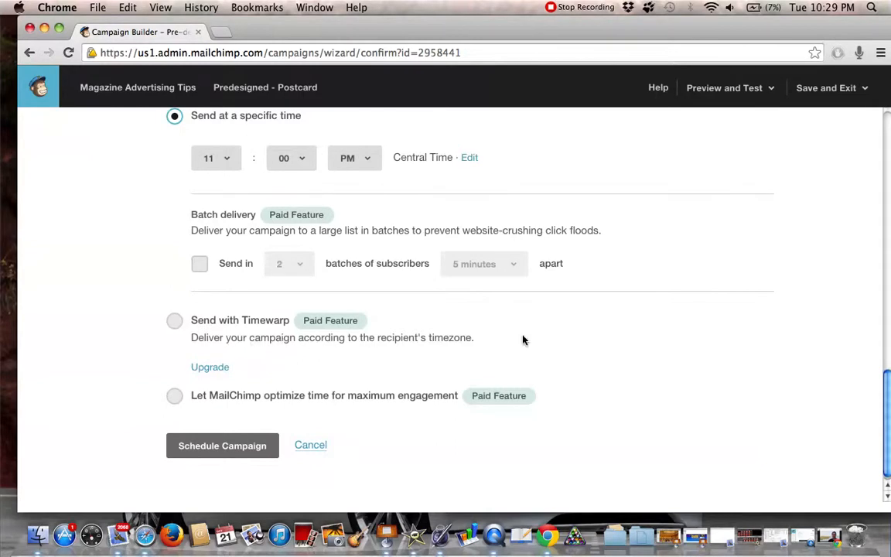
scroll(518, 340, down, 1)
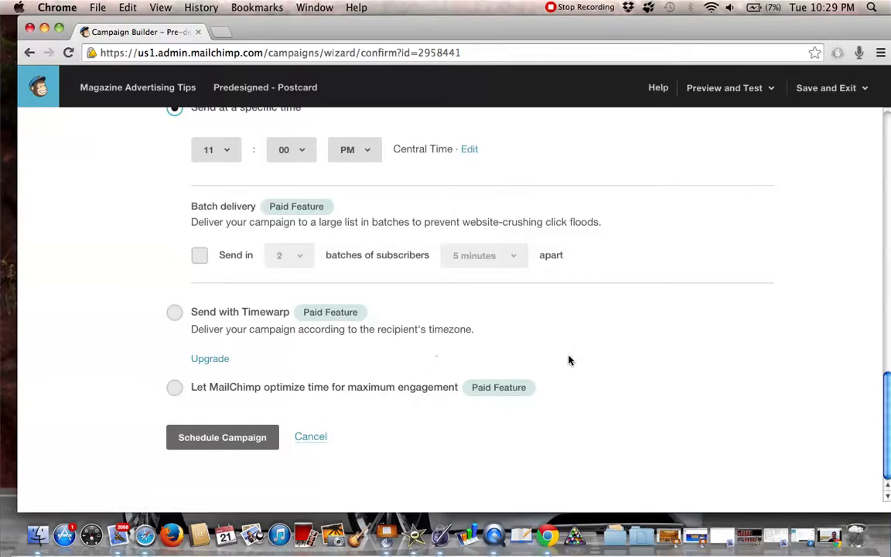
scroll(559, 352, up, 2)
scroll(525, 314, down, 2)
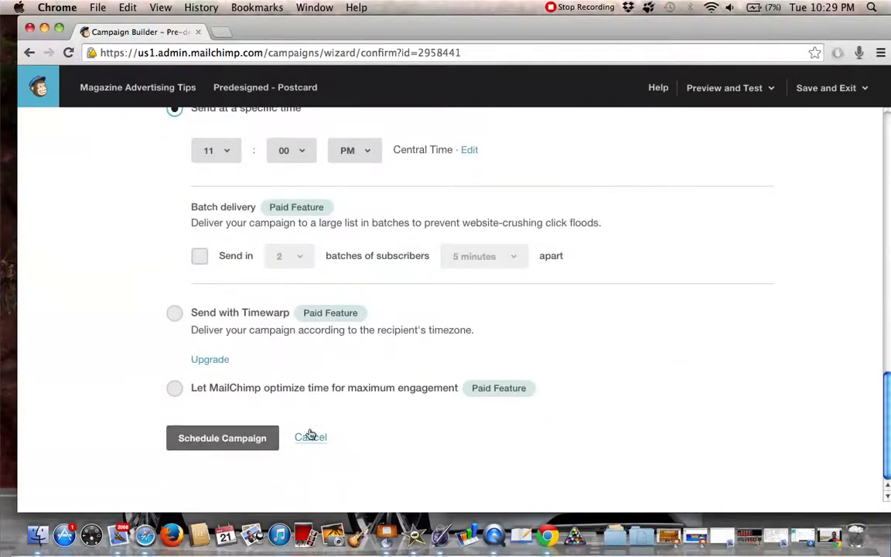
Leave the campaign builder without scheduling the campaign and open the list of all campaigns
scroll(637, 362, up, 10)
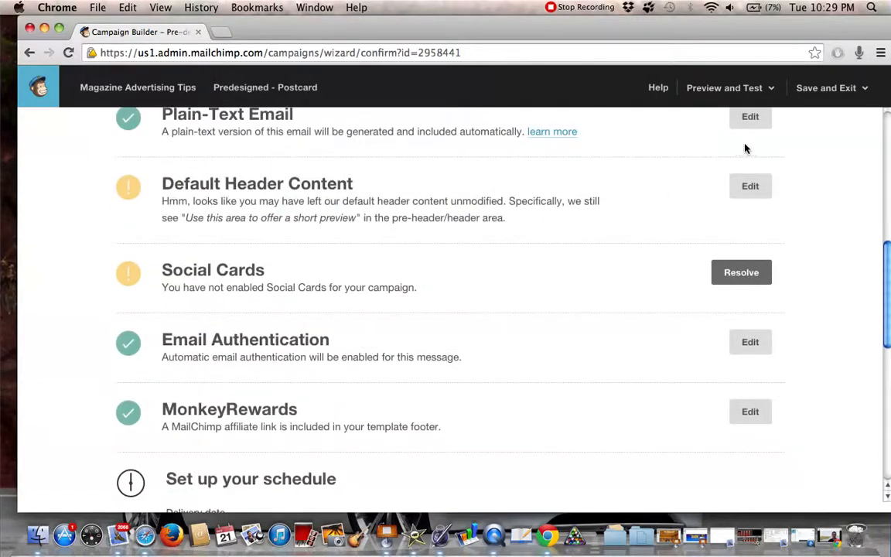
click(826, 92)
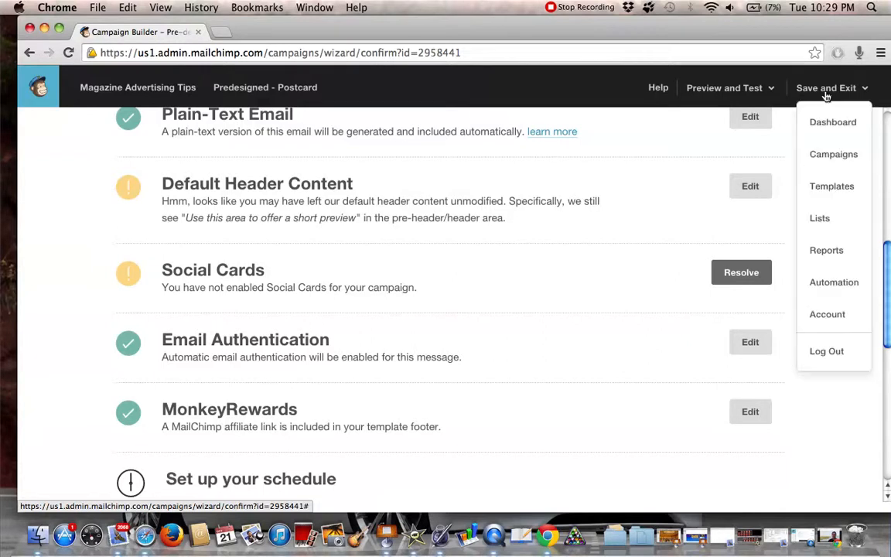
click(806, 88)
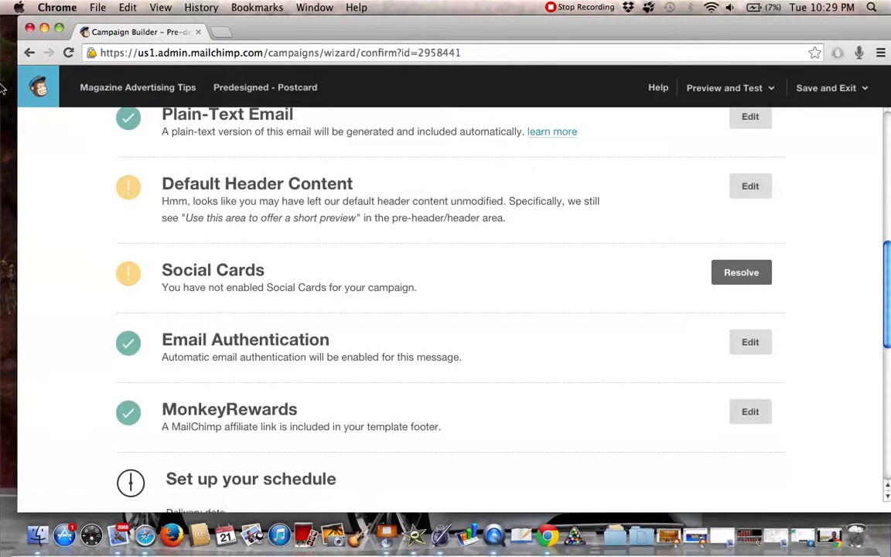
click(41, 90)
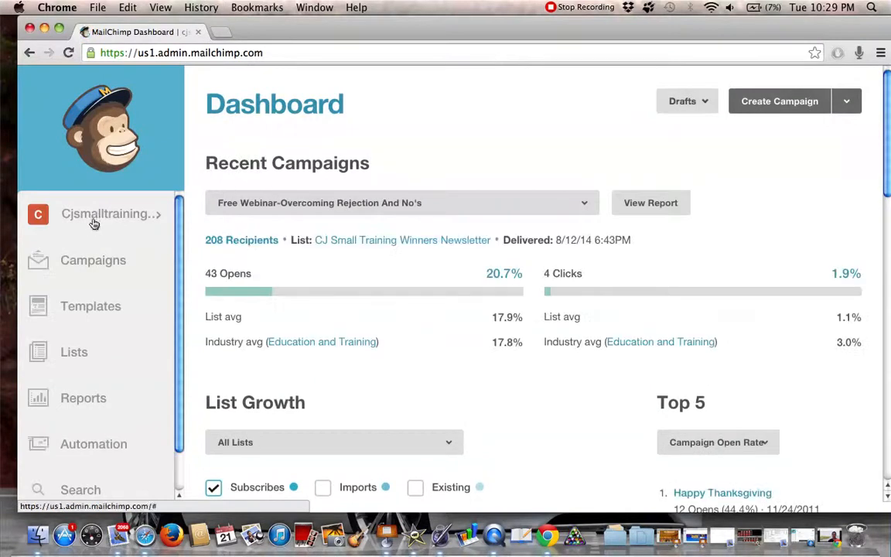
click(103, 263)
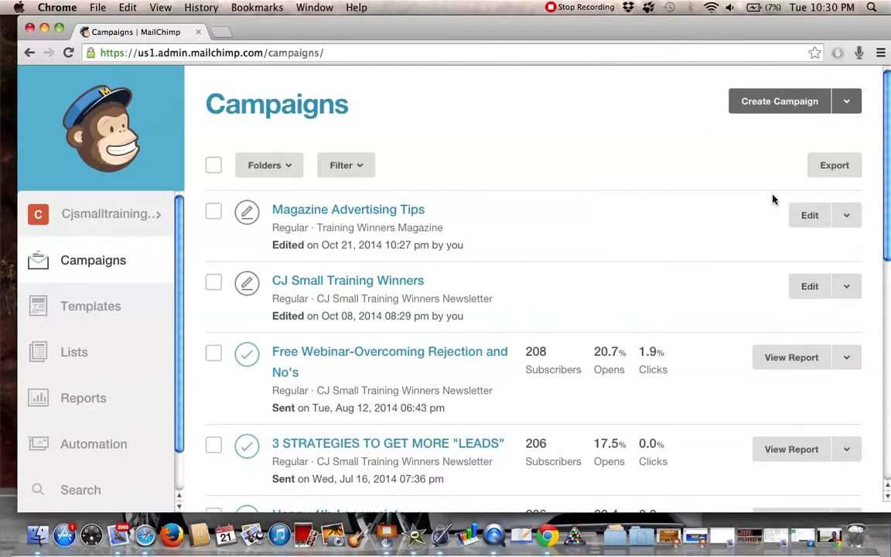
View the Magazine Advertising Tips email in its own browser tab and read it through from header to footer
click(853, 225)
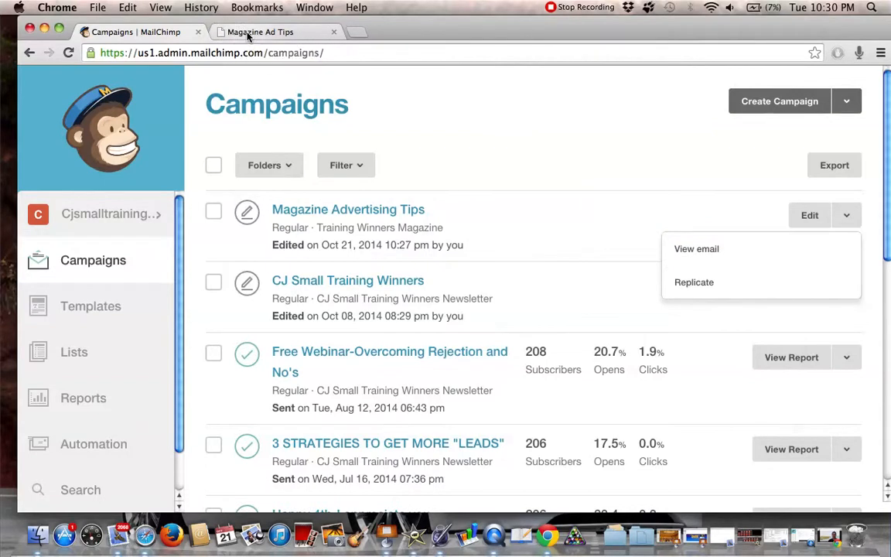
click(247, 34)
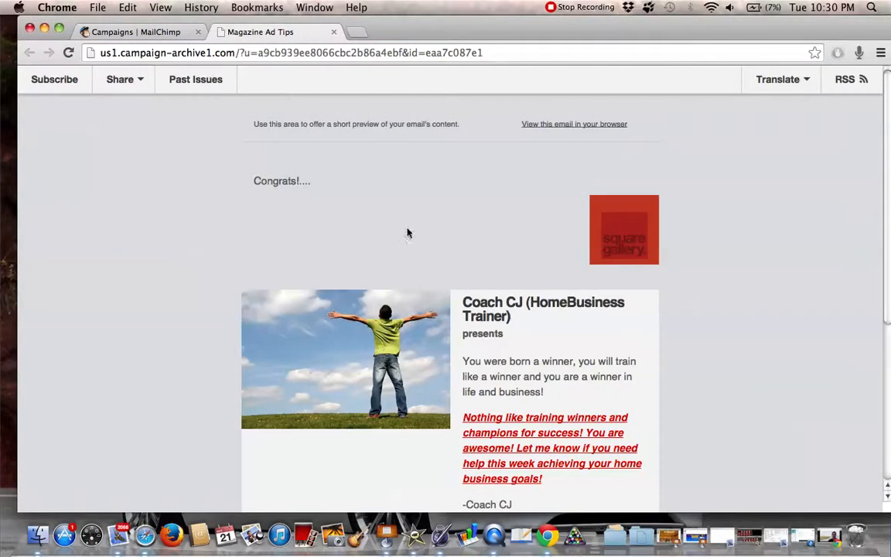
scroll(689, 270, down, 1)
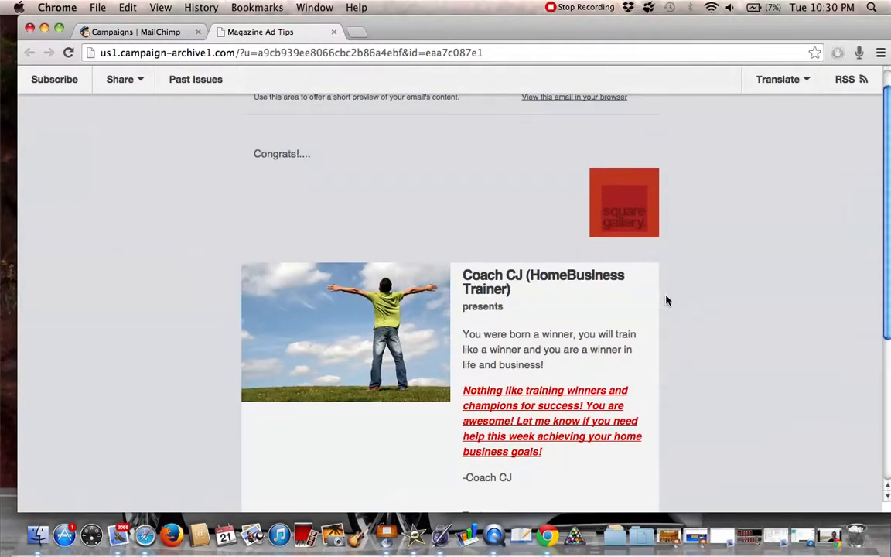
scroll(378, 403, down, 5)
scroll(379, 401, up, 4)
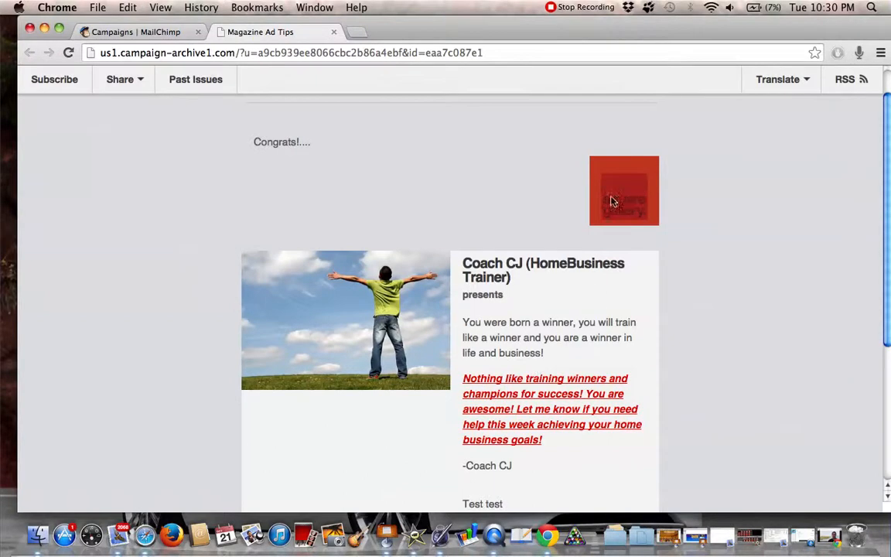
scroll(716, 222, down, 7)
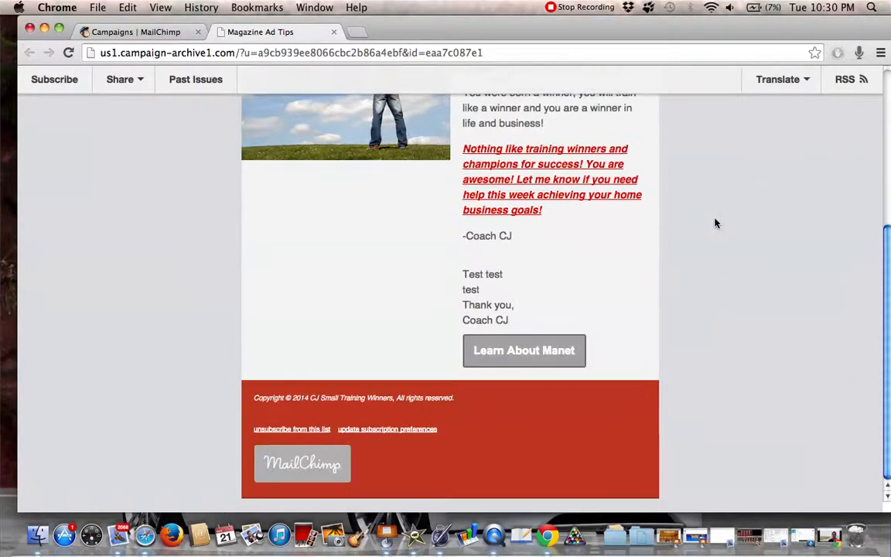
scroll(441, 373, up, 4)
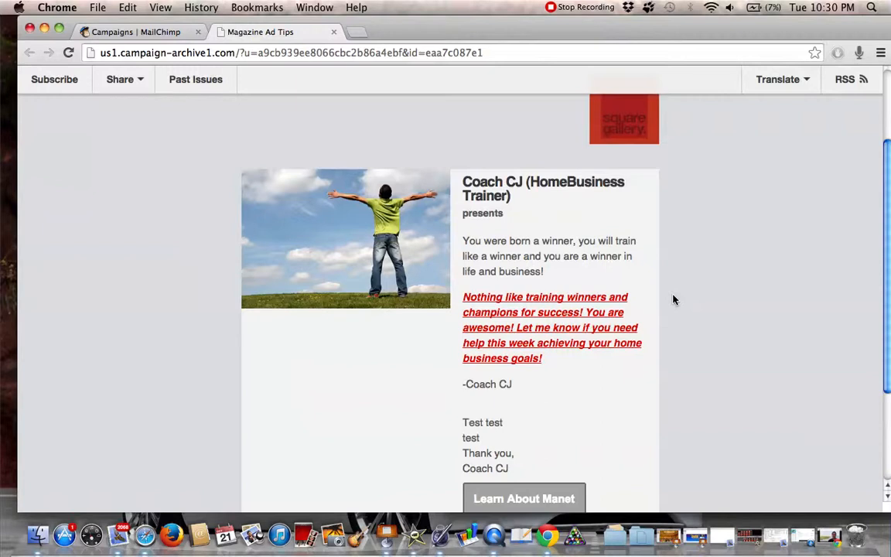
scroll(657, 243, up, 3)
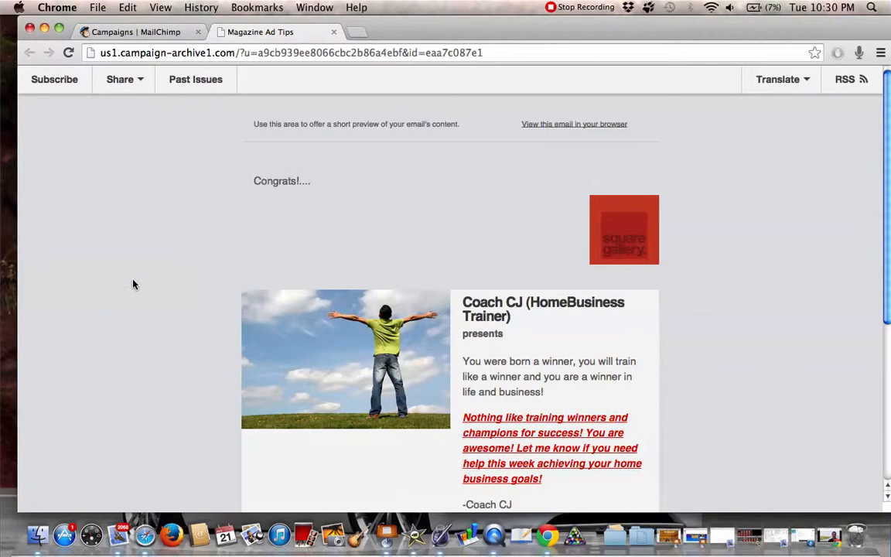
Return to the Campaigns list and look over the draft and sent campaigns
click(147, 32)
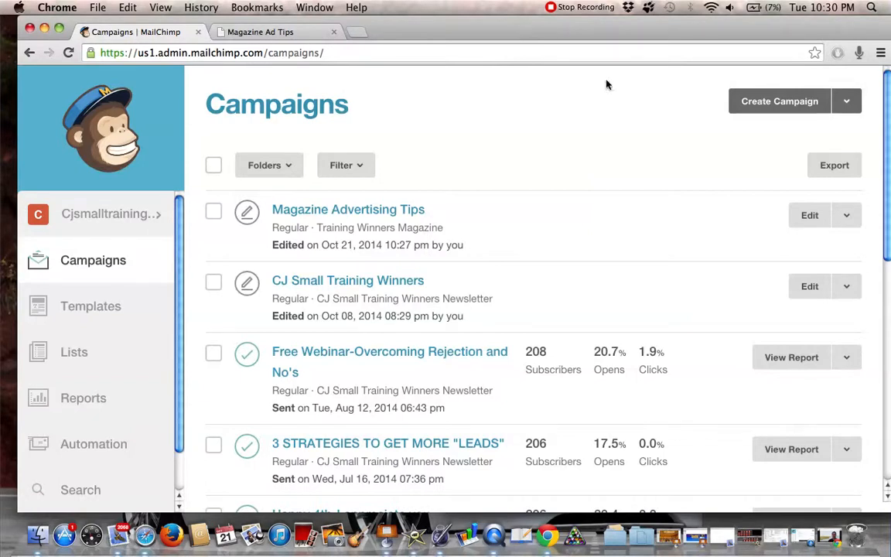
scroll(384, 105, down, 2)
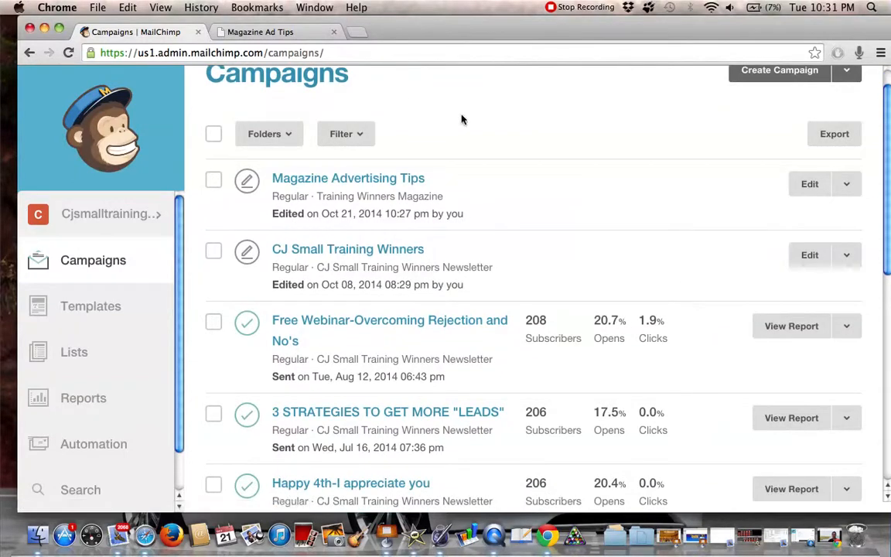
scroll(121, 353, down, 3)
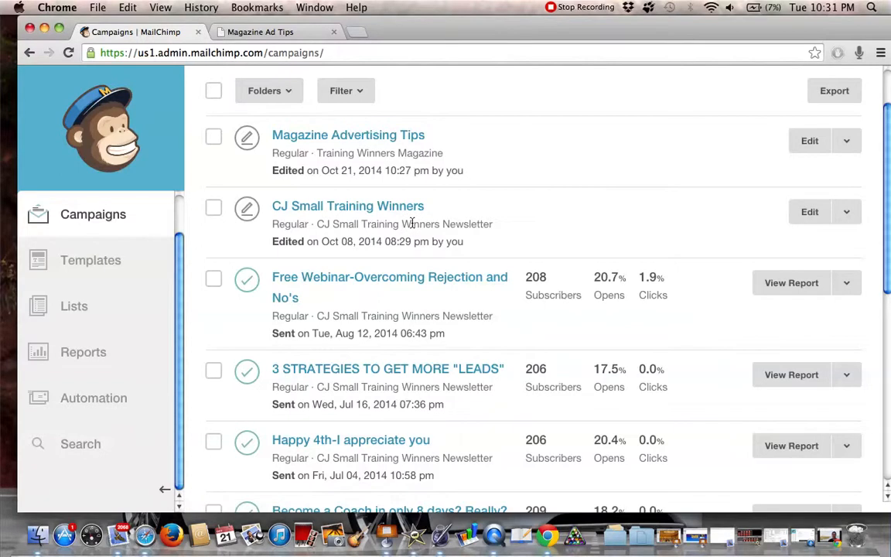
scroll(411, 220, up, 3)
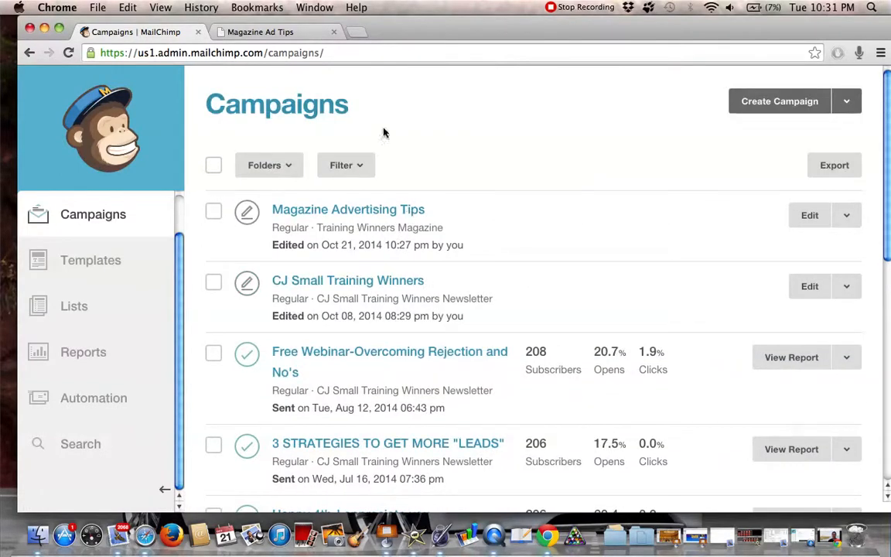
Open the Training Winners Blogspot blog in a new tab and find its Join Our Mailing List form
click(359, 35)
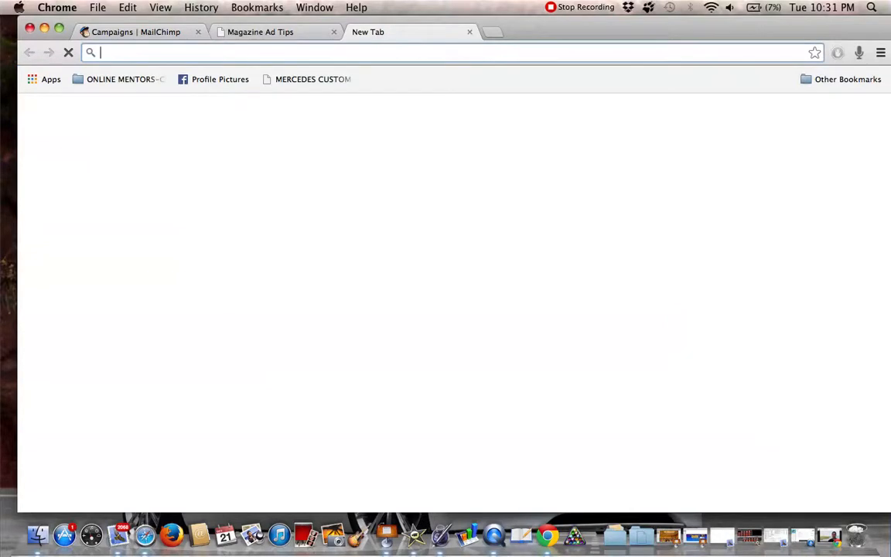
text(blogger.com)
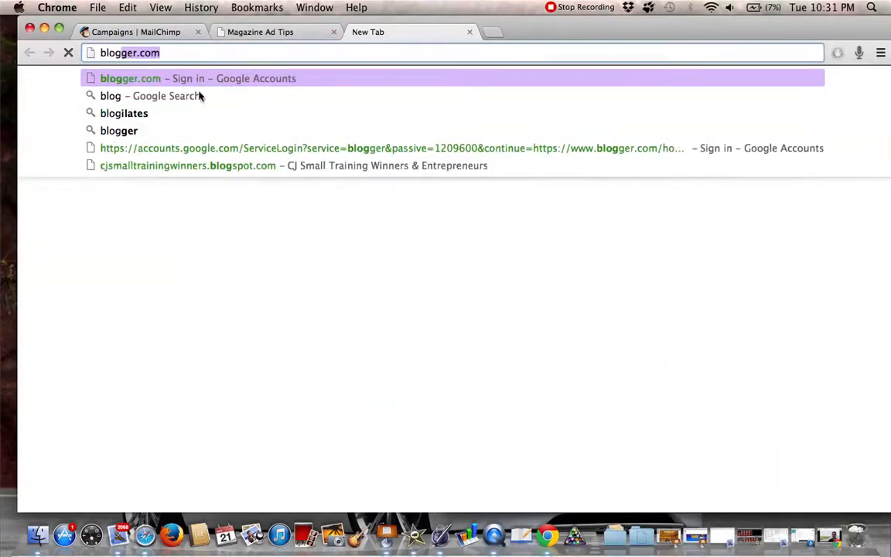
click(208, 165)
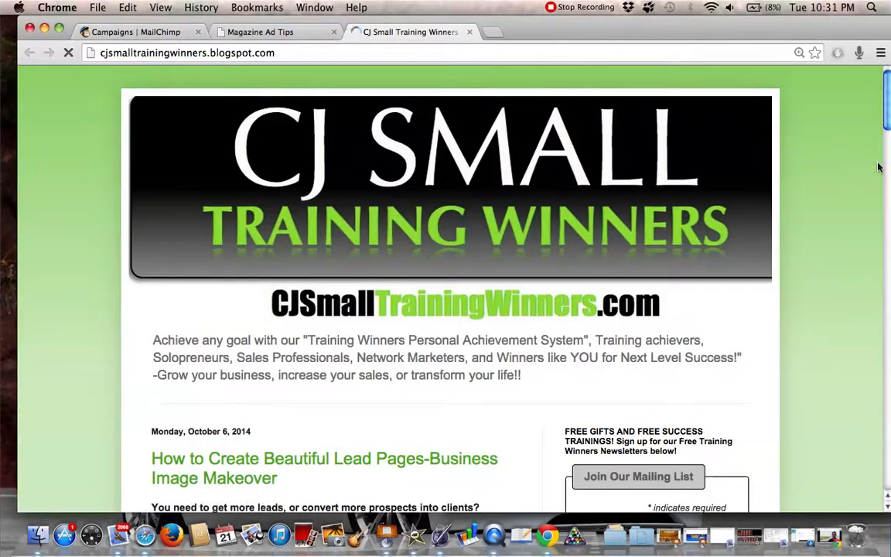
scroll(805, 154, down, 3)
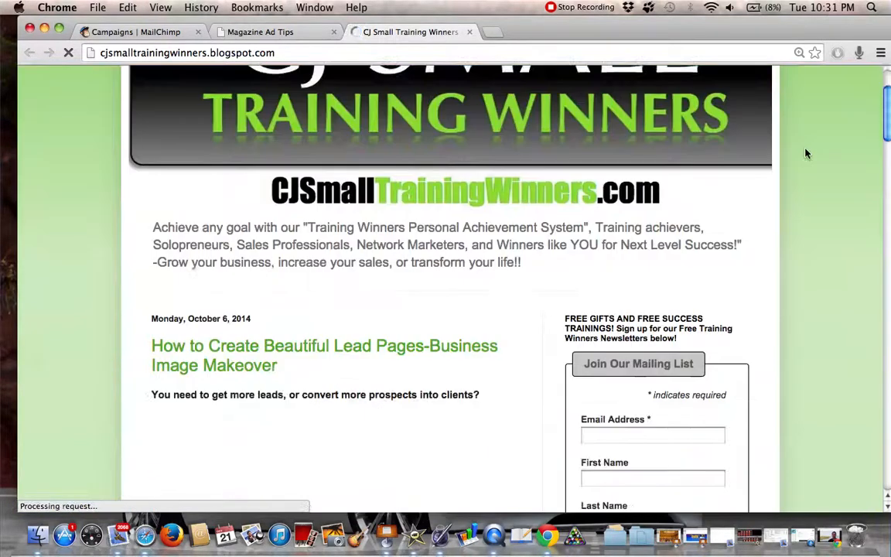
scroll(659, 310, down, 1)
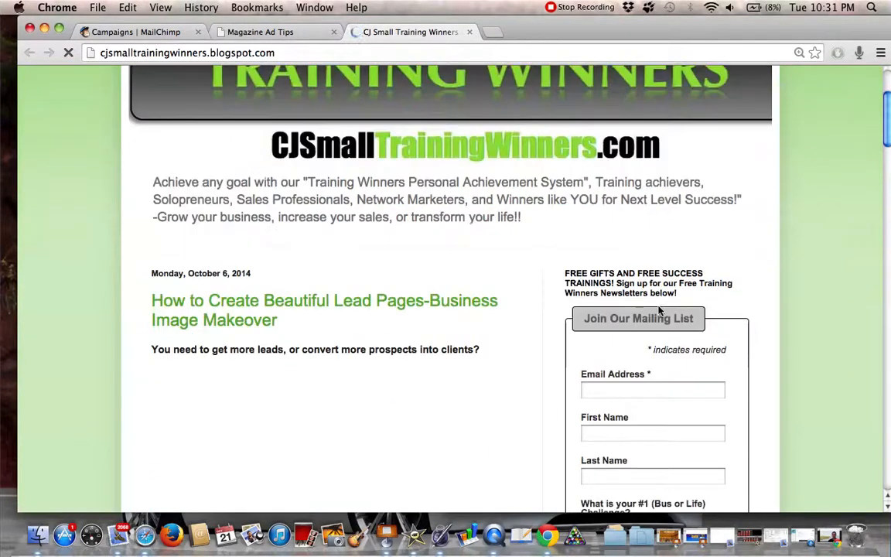
scroll(659, 310, down, 3)
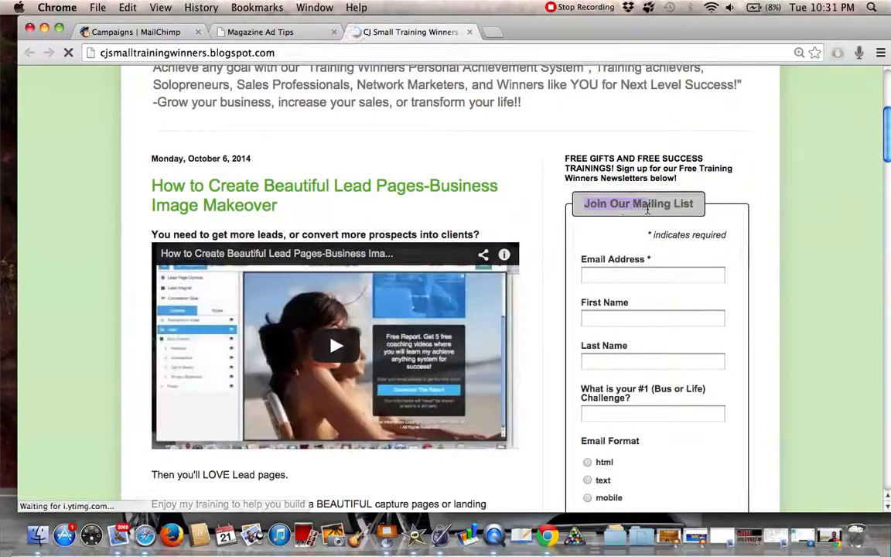
Examine the mailing list form from the Email Address field through the Email Format choices without filling it in
click(595, 276)
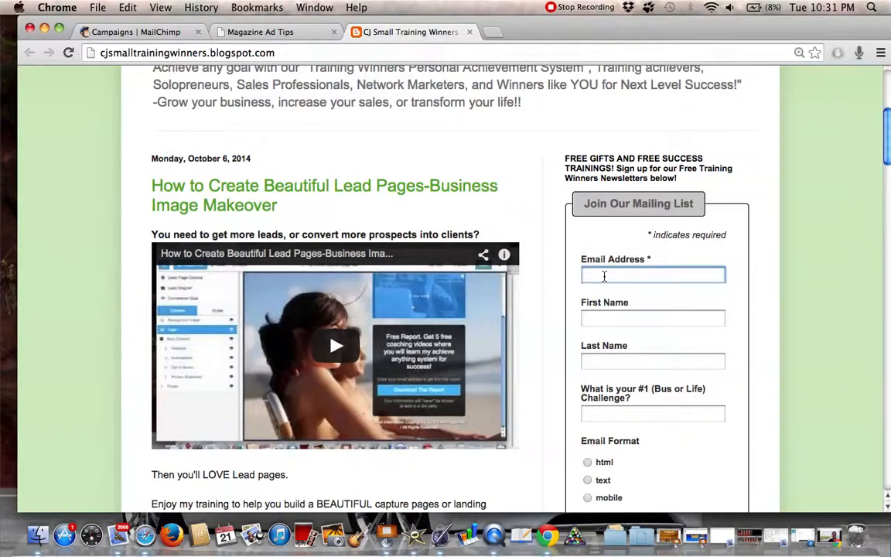
click(595, 276)
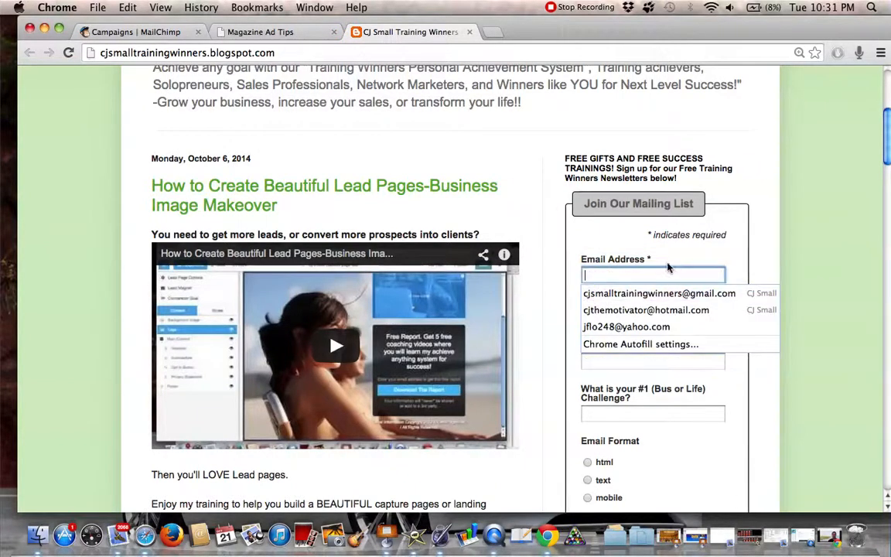
click(805, 263)
scroll(662, 374, down, 3)
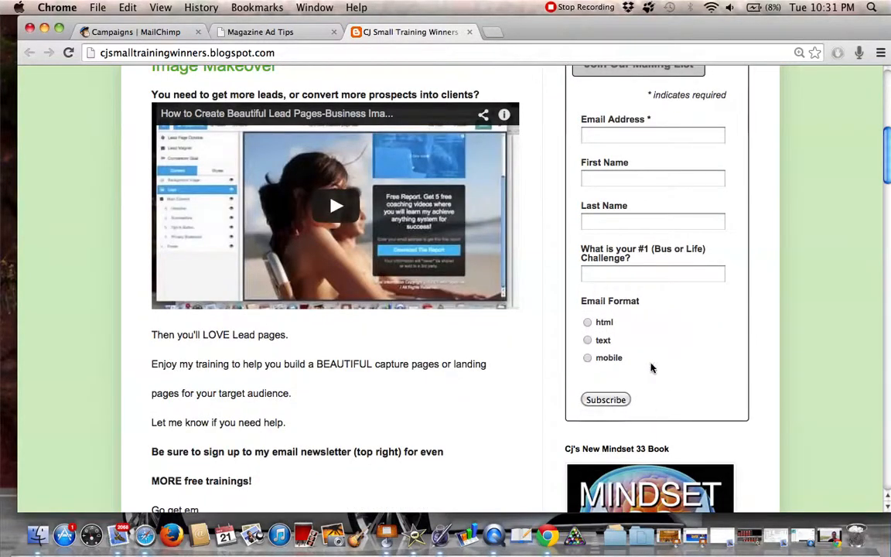
scroll(808, 221, up, 5)
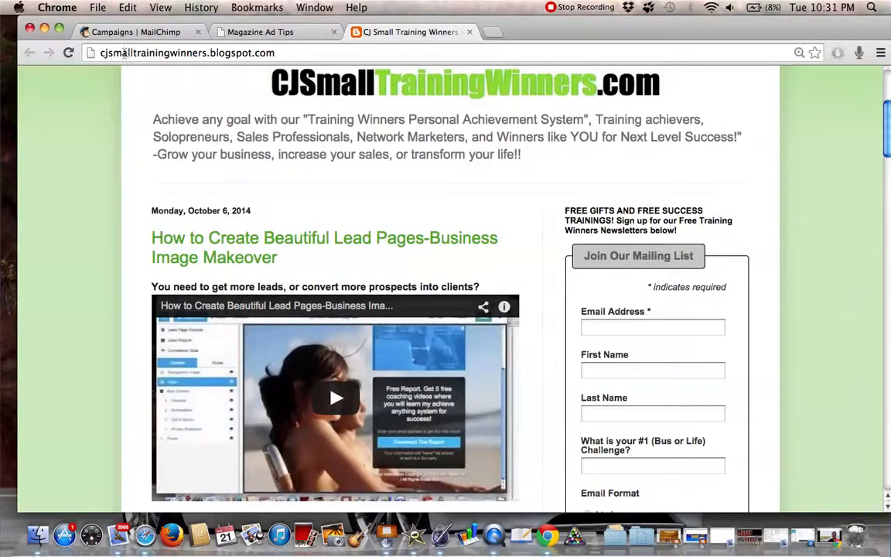
Highlight the blog's web address, and switch back to the MailChimp Campaigns list
click(125, 53)
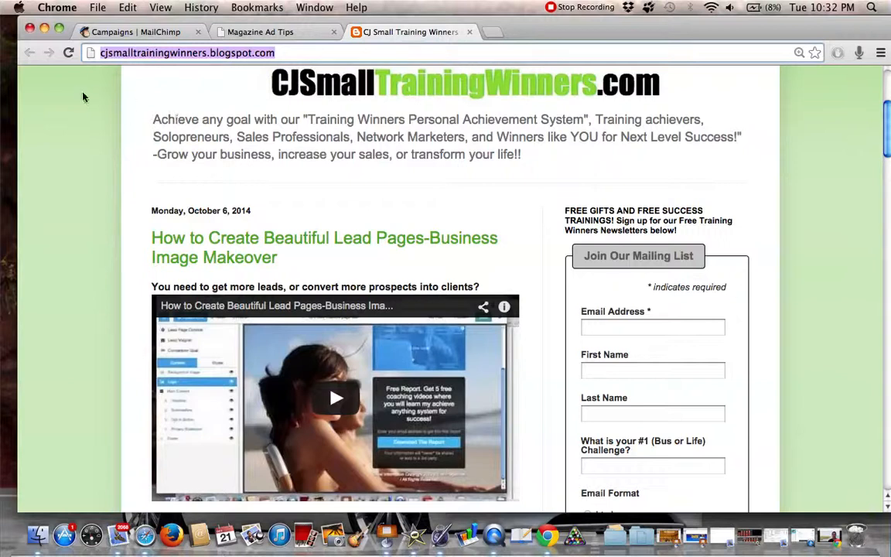
click(149, 54)
triple_click(149, 55)
click(140, 33)
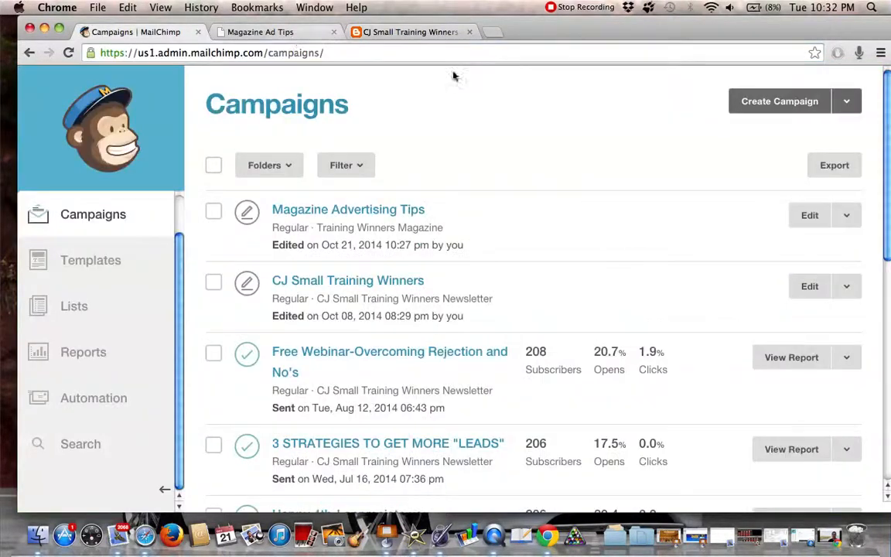